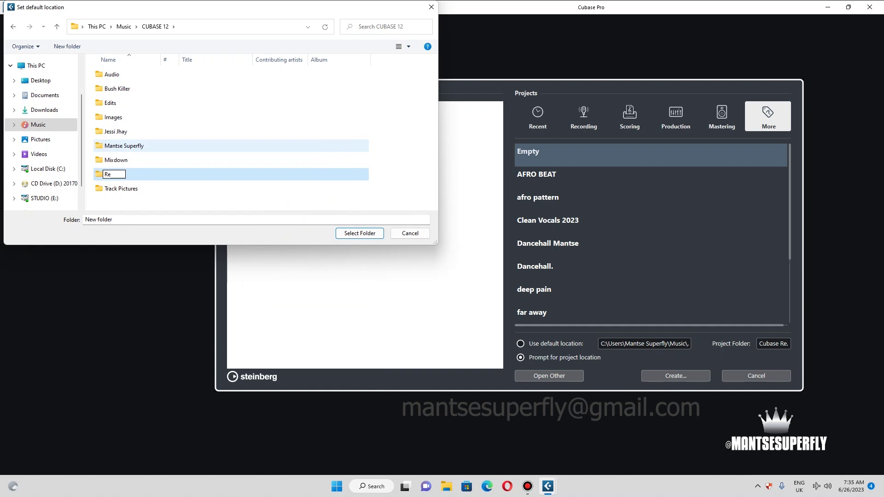
Step: Name the new folder inside CUBASE 12 Recording Tutorial and choose it as the default project location
type("ording Tutorial")
key("Return")
left_click(361, 233)
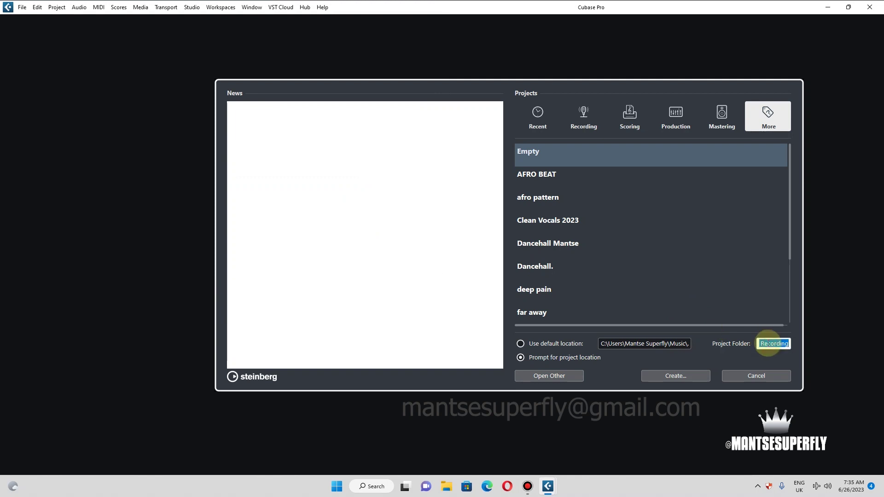
Step: Confirm Recording Tutorial as the project location and create the empty project in that folder
type("Cubase Recose")
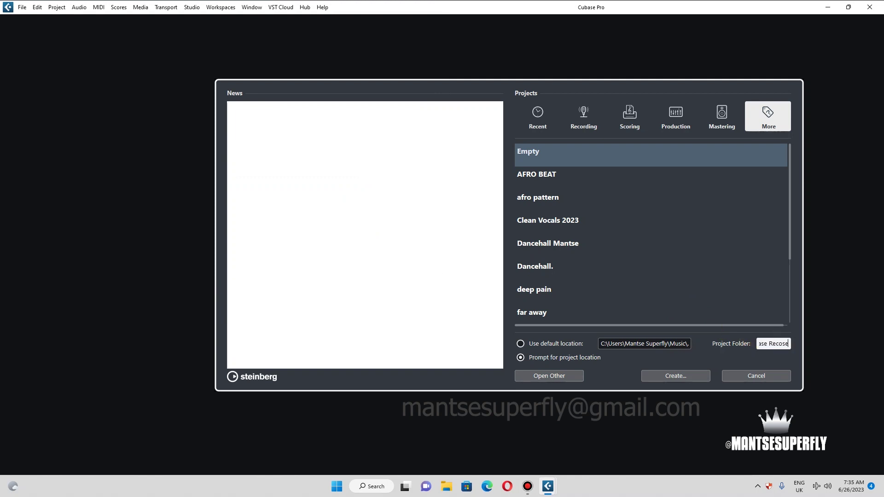
left_click(651, 345)
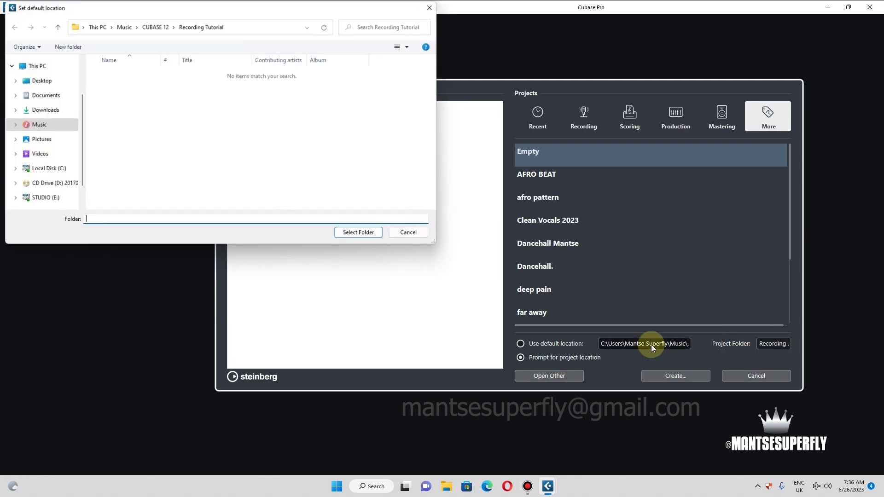
left_click(346, 231)
left_click(679, 375)
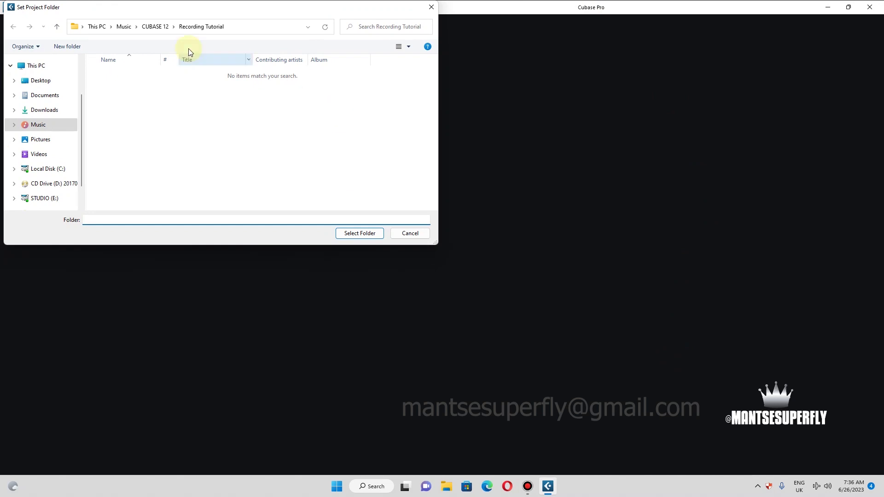
left_click(359, 234)
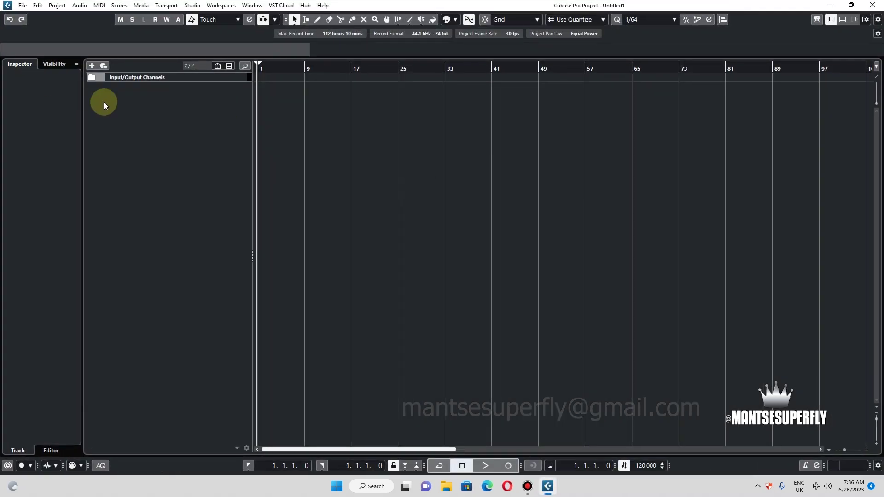
Step: Begin adding an audio track with Stereo In as its audio input
right_click(156, 111)
left_click(179, 119)
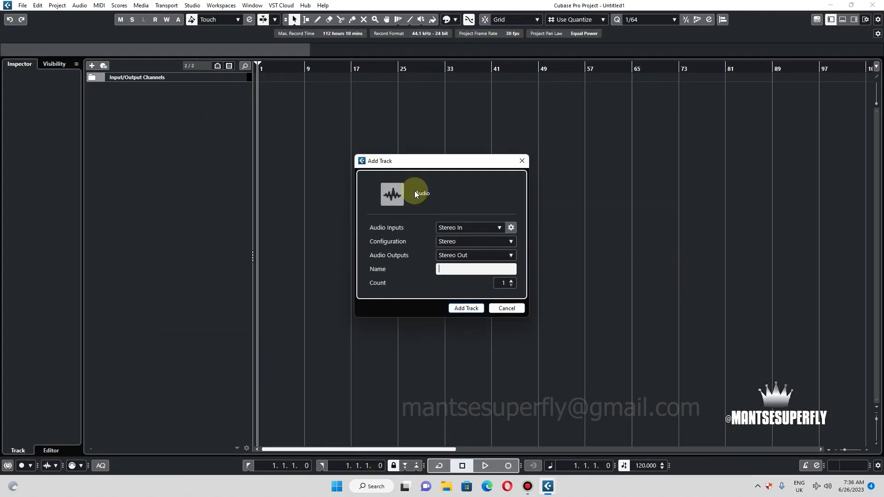
left_click(486, 227)
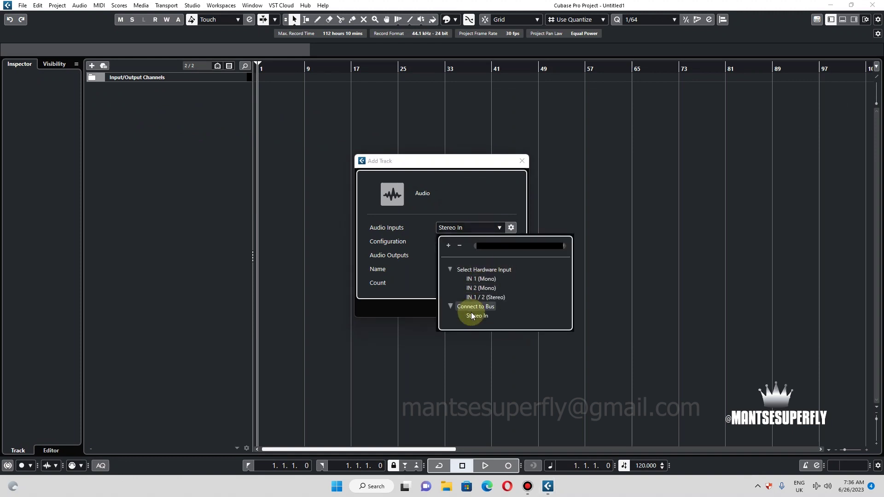
left_click(474, 311)
left_click(470, 233)
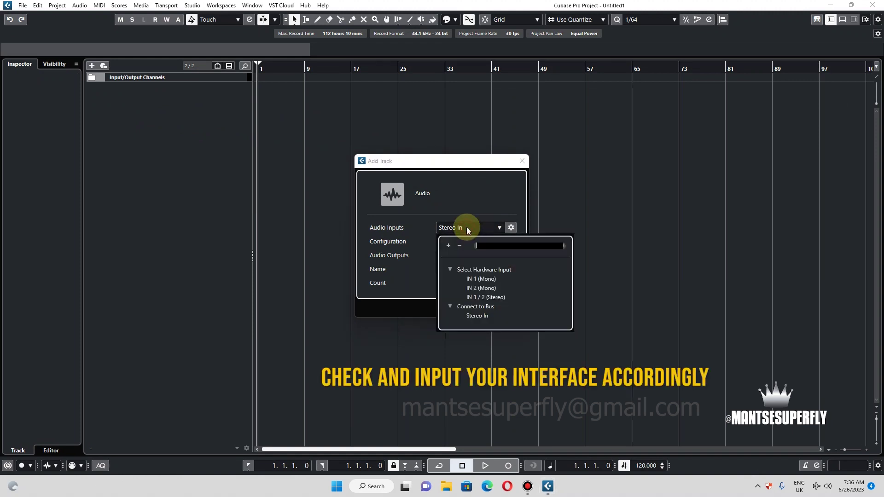
left_click(479, 287)
left_click(467, 233)
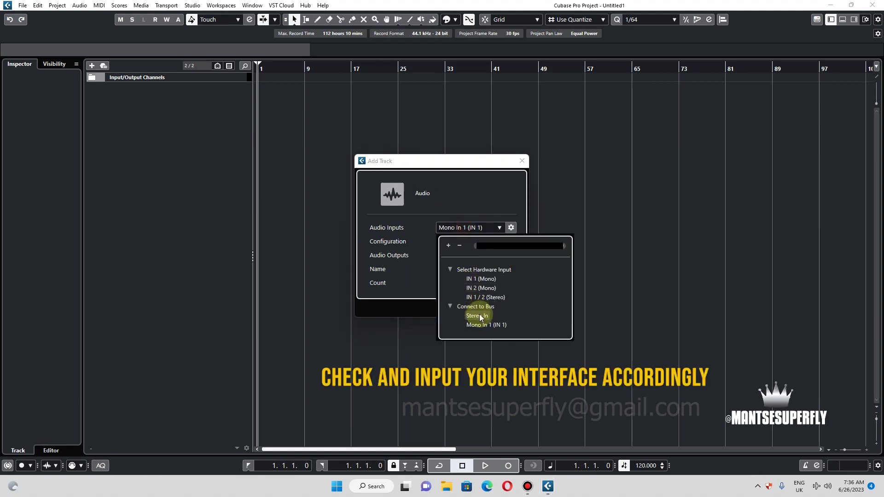
left_click(474, 312)
Step: Keep Stereo Out as the track's output, name it Beat and add it to the project
left_click(459, 255)
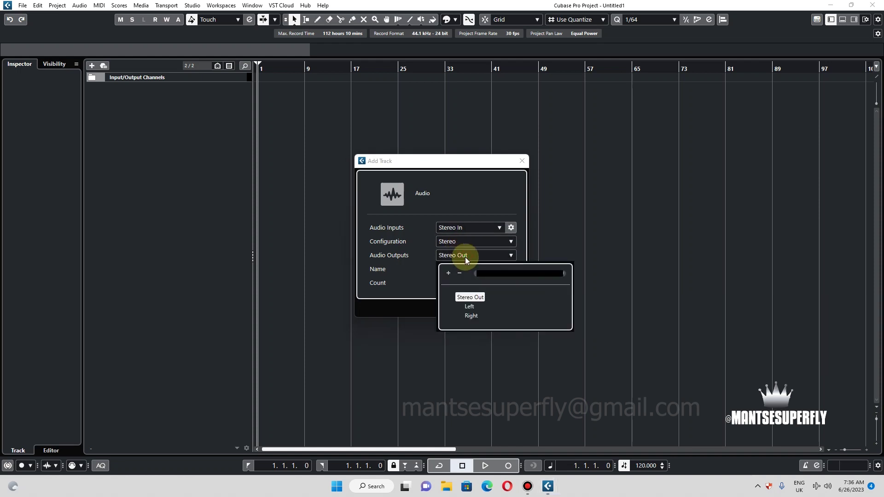
left_click(465, 256)
left_click(462, 270)
type("Beat")
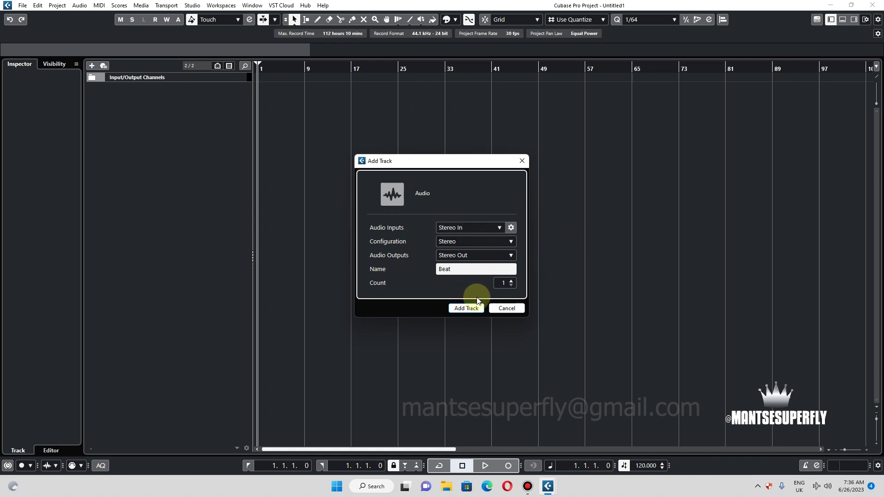
left_click(466, 309)
Step: Begin adding another audio track with Mono In 1 (IN 1) as its audio input
right_click(208, 123)
left_click(230, 131)
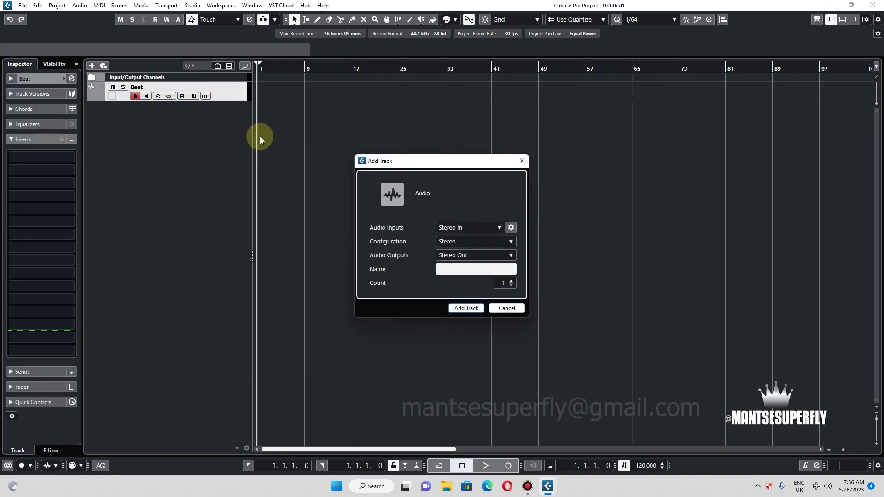
left_click(461, 228)
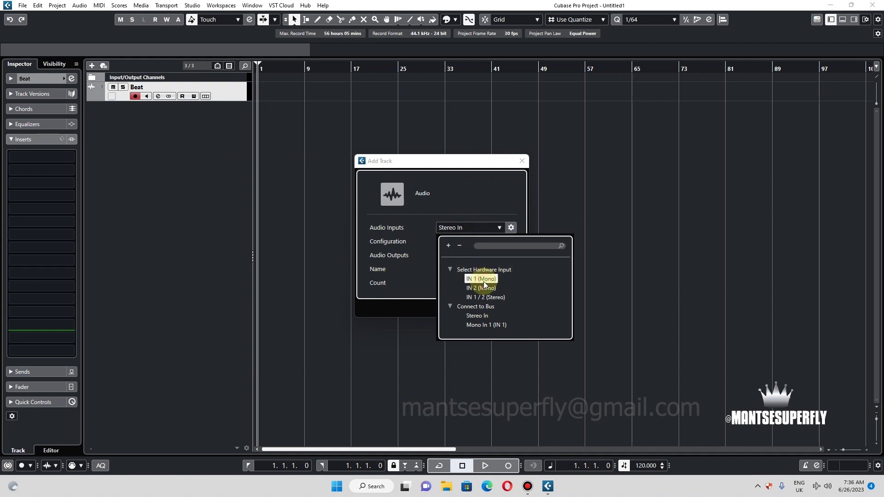
left_click(481, 280)
left_click(480, 228)
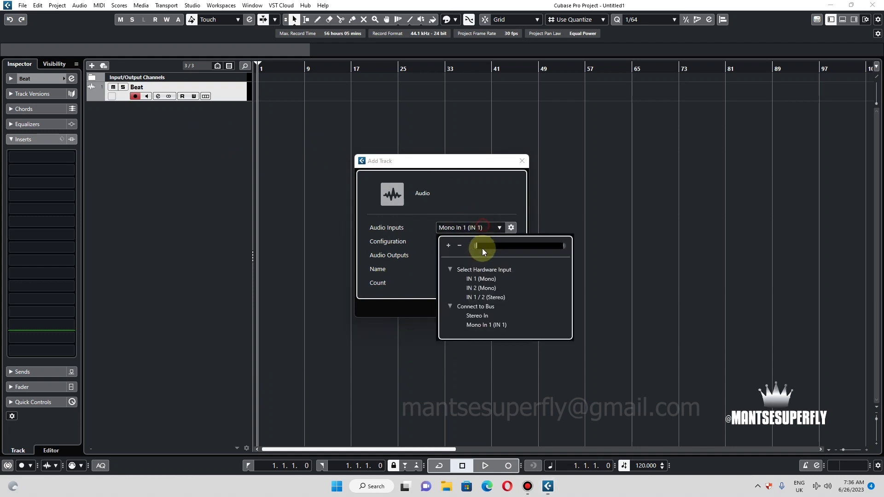
left_click(481, 288)
left_click(479, 228)
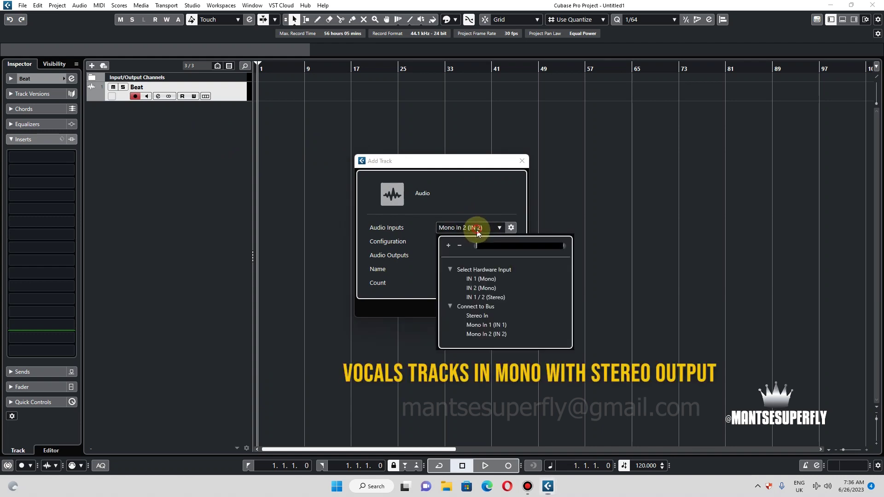
left_click(482, 279)
Step: Add the new mono-input track under the name Intro and remove it from the project
left_click(468, 269)
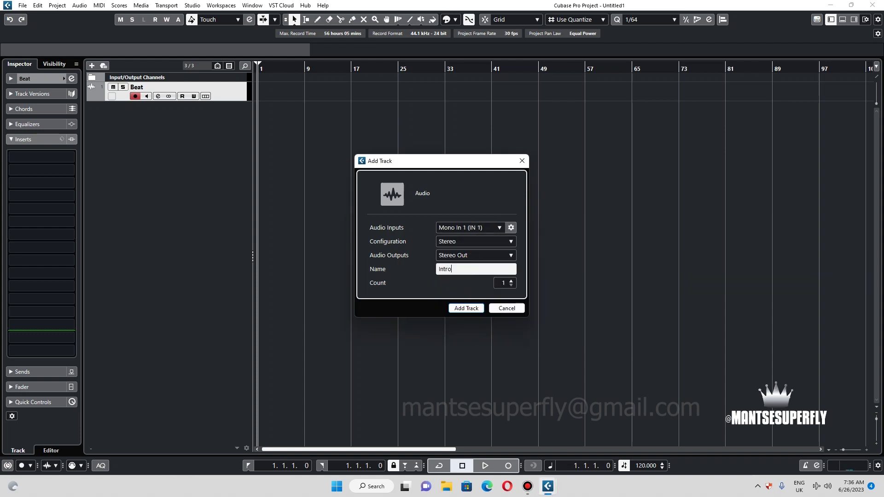
key("Return")
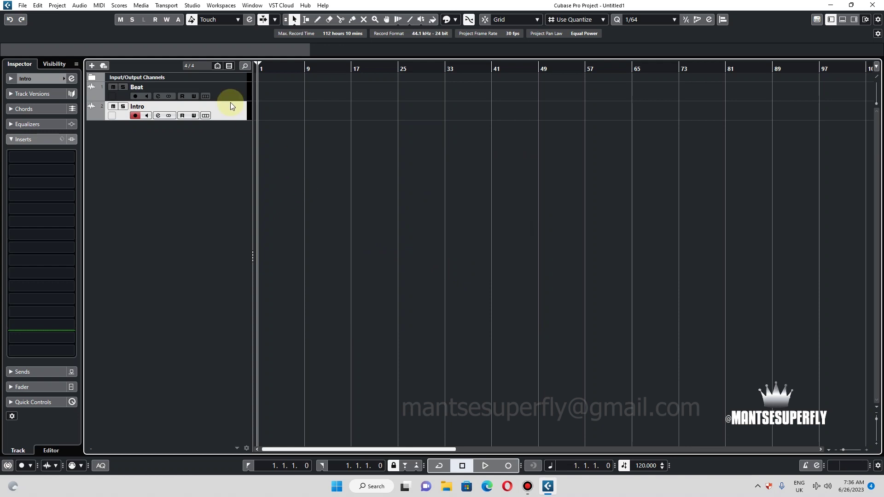
right_click(231, 107)
left_click(258, 147)
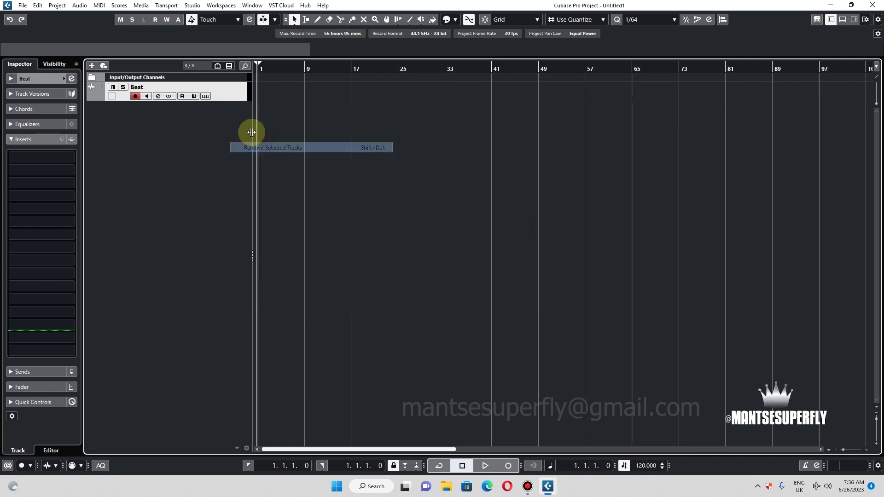
Step: Add seven unnamed audio tracks with Mono In 1 (IN 1) as input, Stereo configuration and Stereo Out as output
right_click(200, 115)
left_click(227, 118)
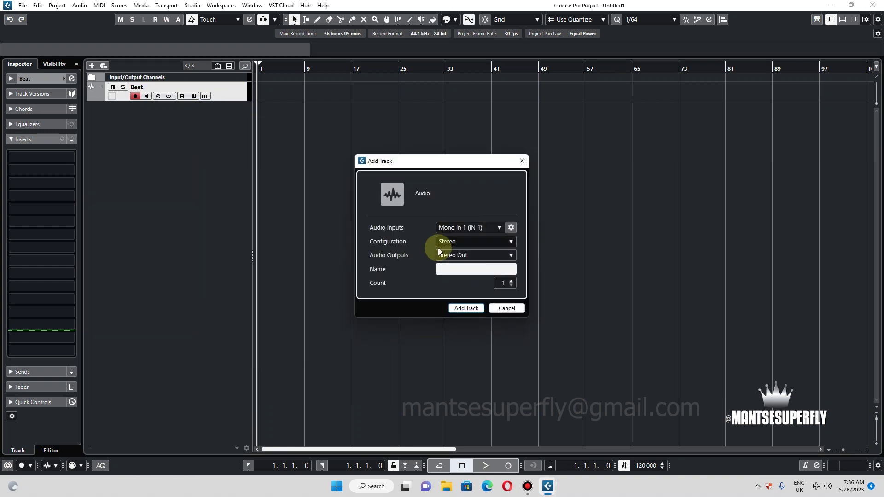
left_click(479, 228)
left_click(479, 229)
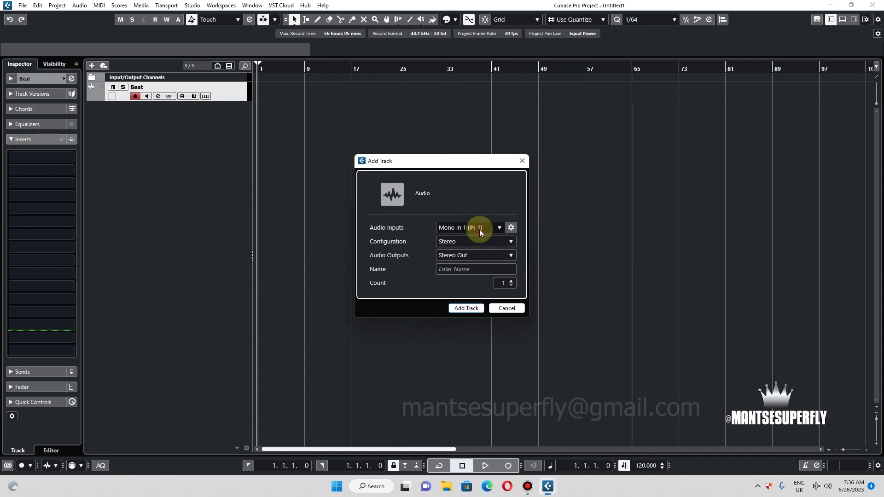
left_click(462, 269)
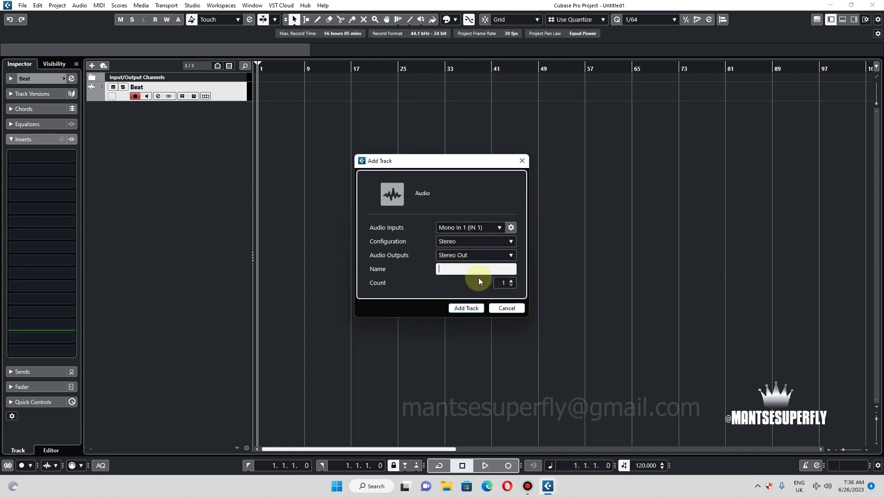
type("W")
left_click(511, 280)
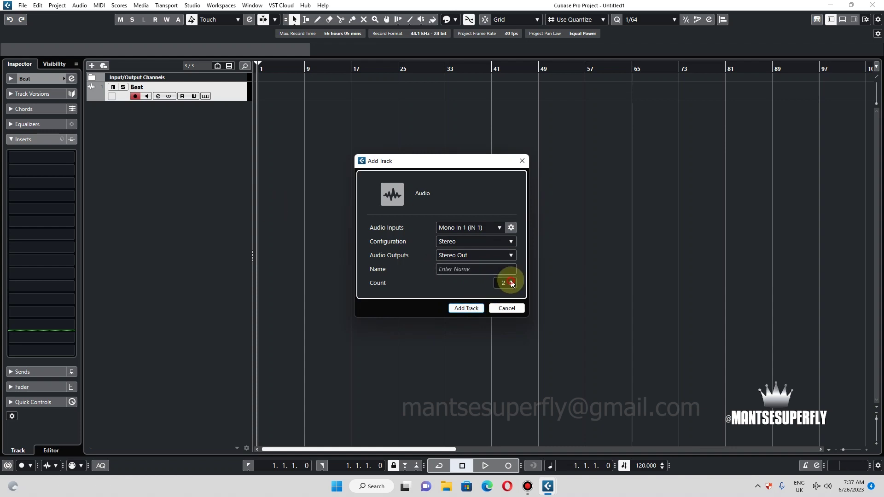
left_click(511, 281)
left_click(466, 306)
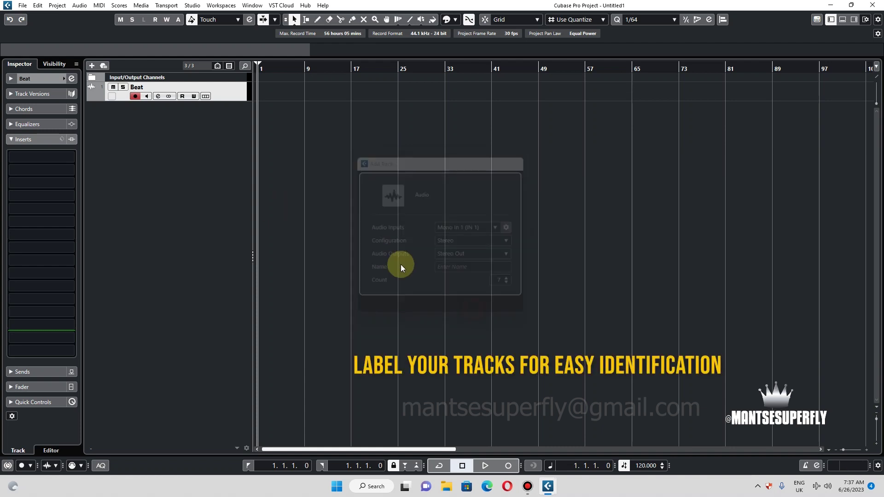
Step: Rename the first three tracks below Beat as Intro, Verse and Verse
double_click(159, 106)
type("Intro")
key("Tab")
type("Verse")
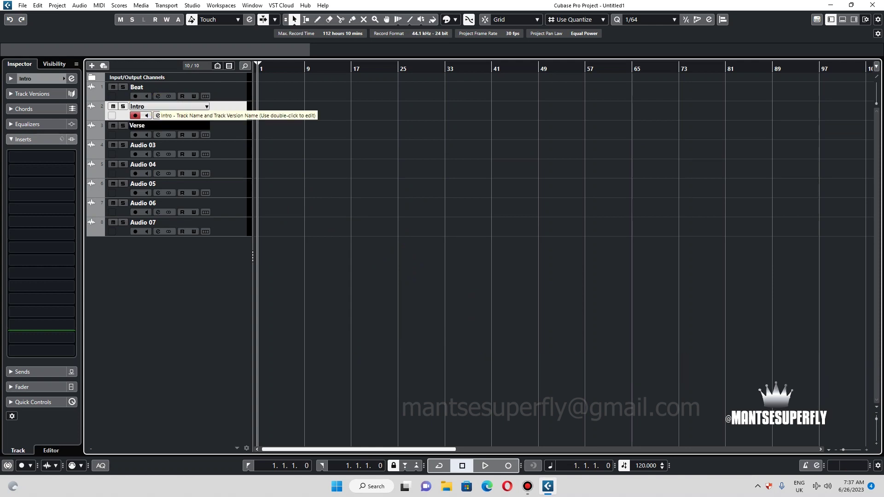
key("Tab")
type("Verse")
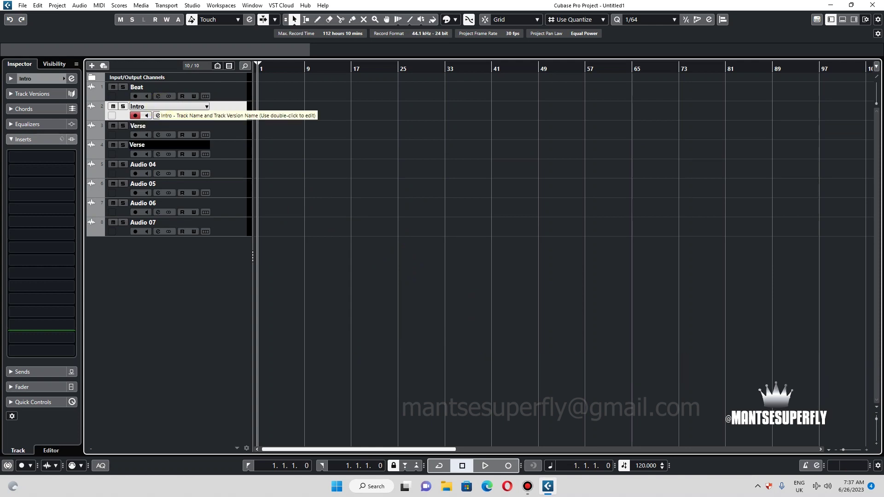
Step: Rename the tracks Audio 04, Audio 05 and Audio 06 as Punches, Chorus and Backing
key("Tab")
type("Punches")
key("Tab")
type("C")
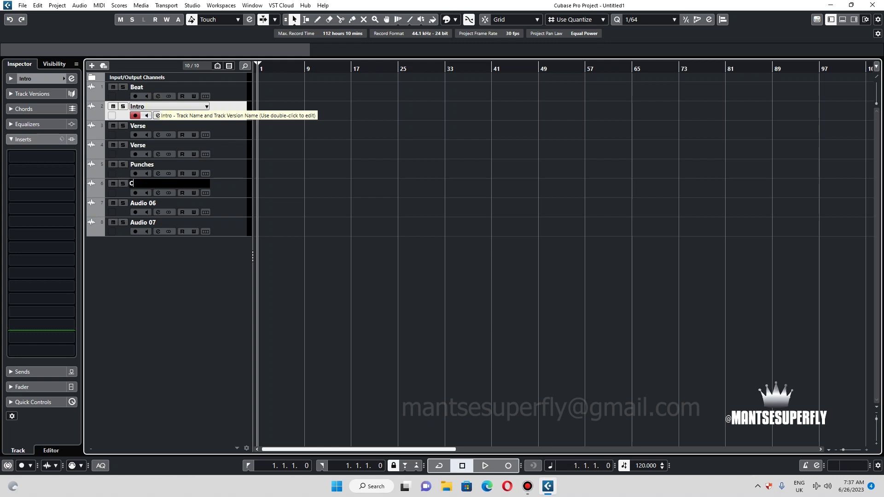
type("horus")
key("Tab")
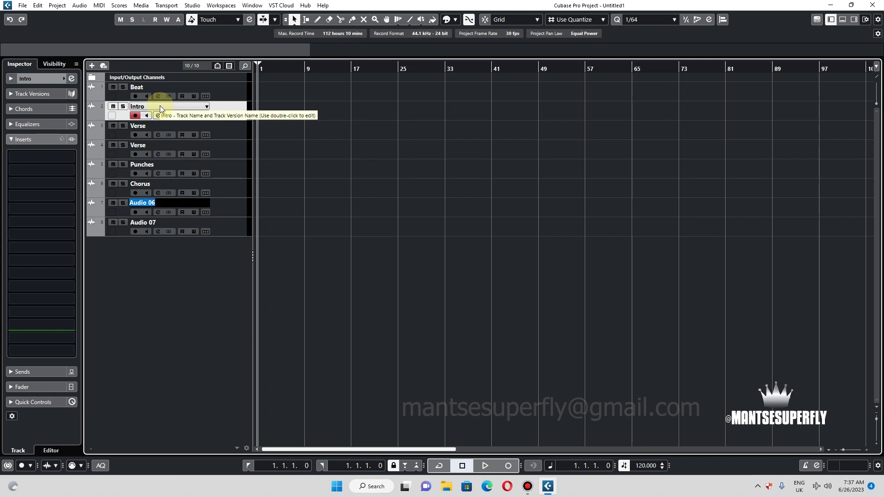
type("Back")
left_click(160, 106)
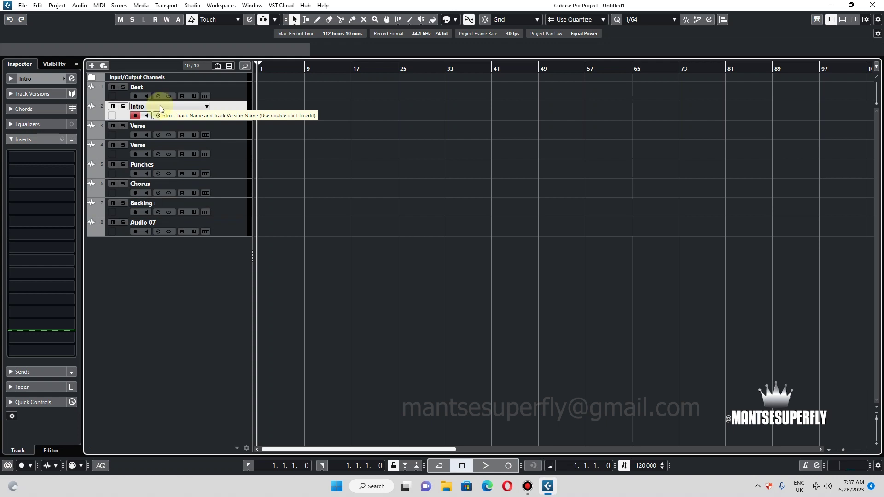
Step: Move the Chorus track directly below Intro and rename the last track Left Pan
left_click(231, 190)
left_click_drag(231, 190, 231, 122)
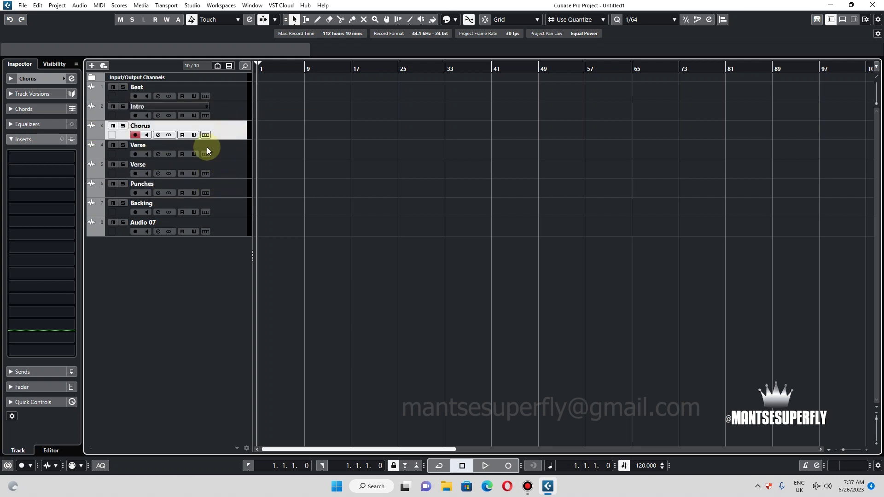
left_click(182, 225)
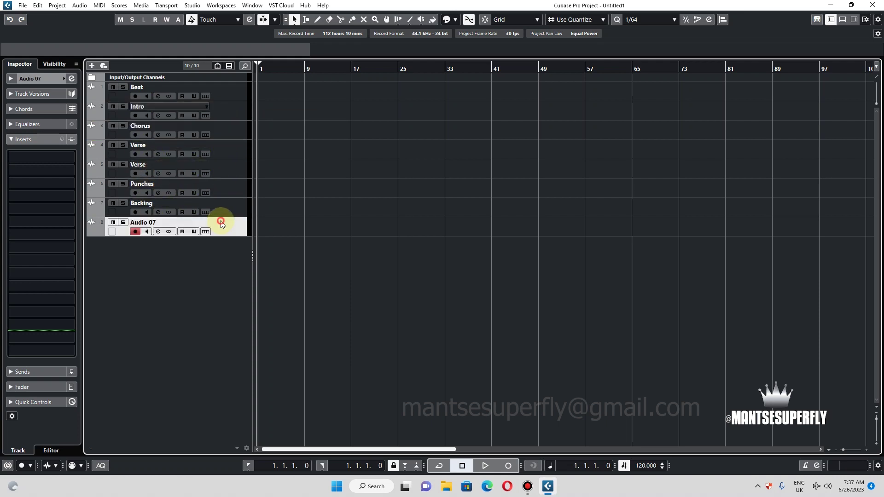
double_click(139, 222)
type("Le")
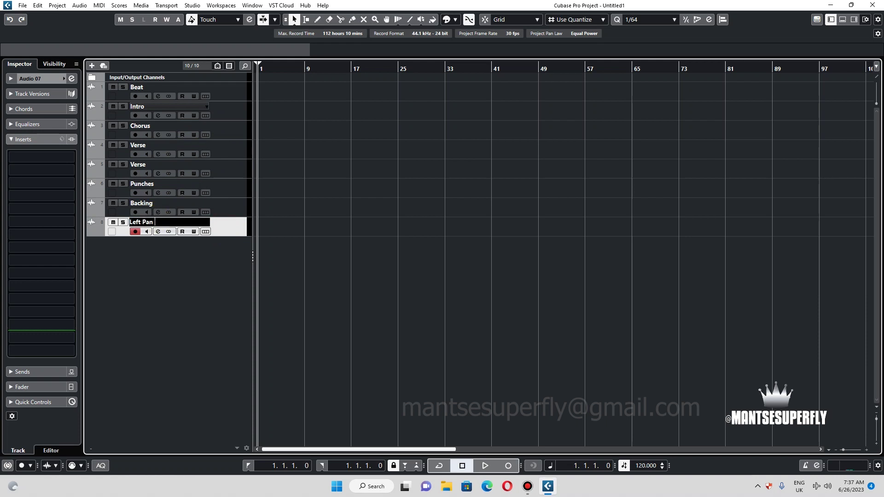
type("ft Pan")
key("Return")
Step: Duplicate the Left Pan track and rename the copy Right Pan
right_click(186, 242)
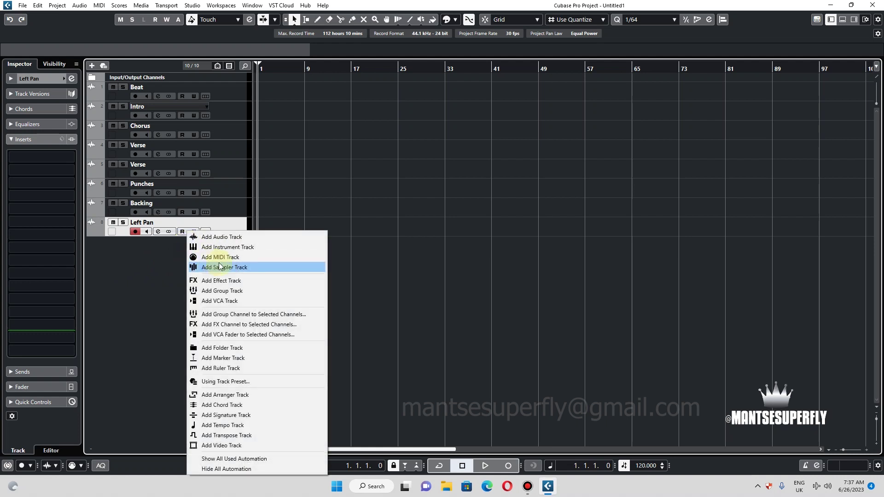
right_click(182, 220)
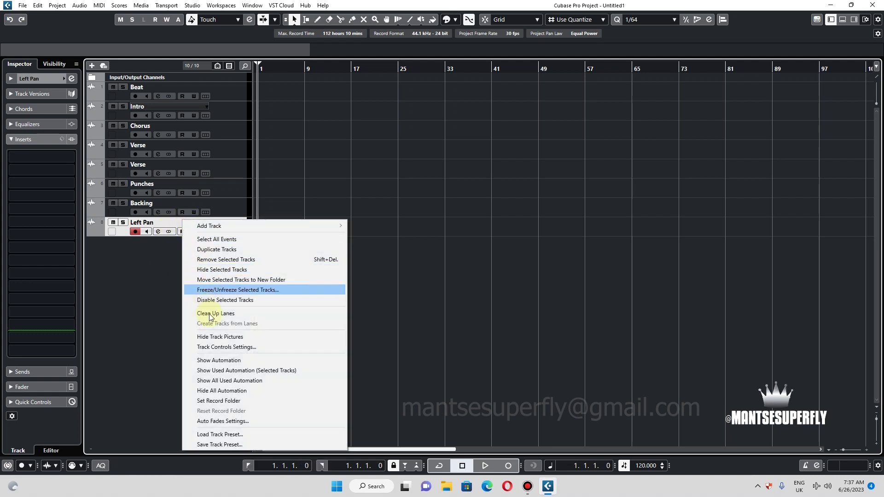
left_click(220, 249)
double_click(159, 241)
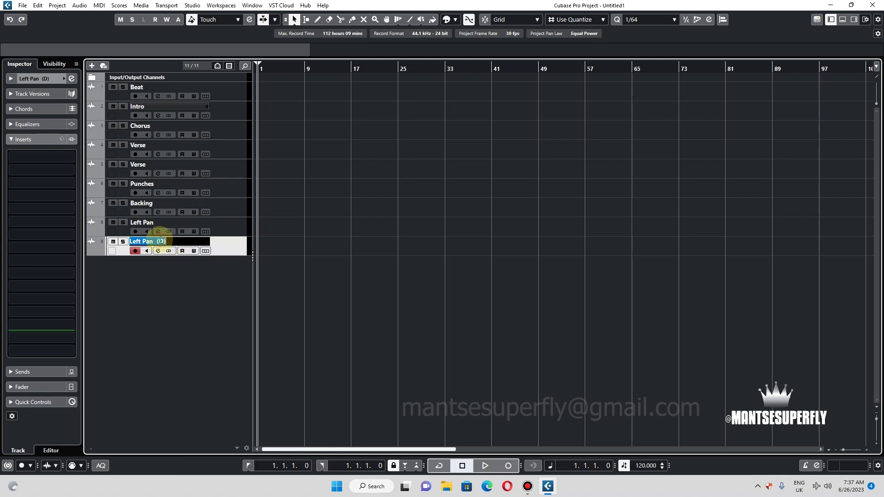
type("Rich")
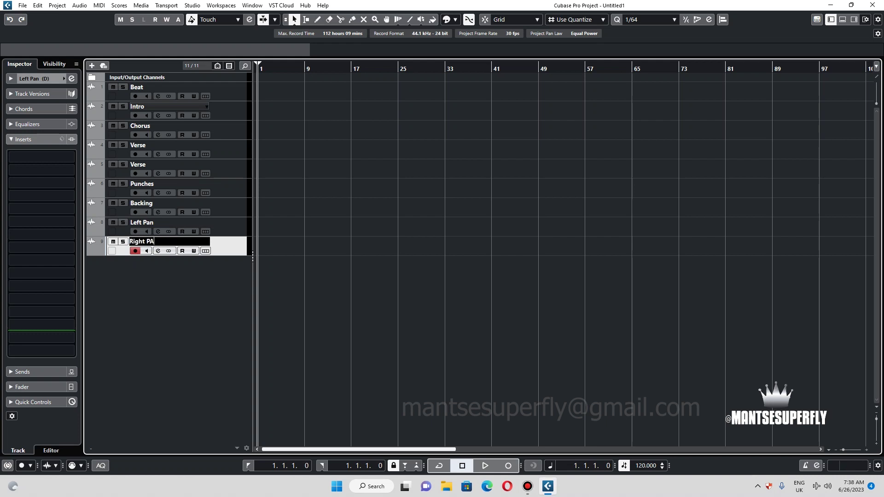
type("t Pan")
key("Return")
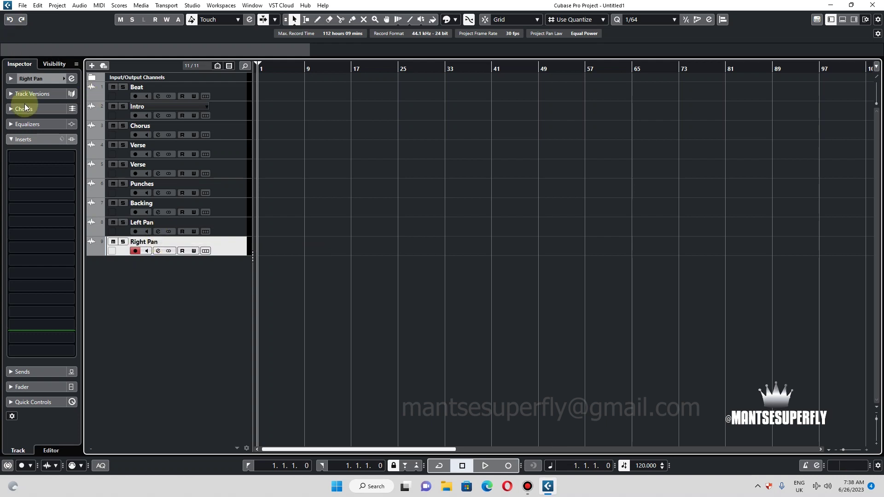
Step: Pan the Left Pan track to about L28 and lower its fader to about -0.33
left_click(152, 222)
left_click(54, 77)
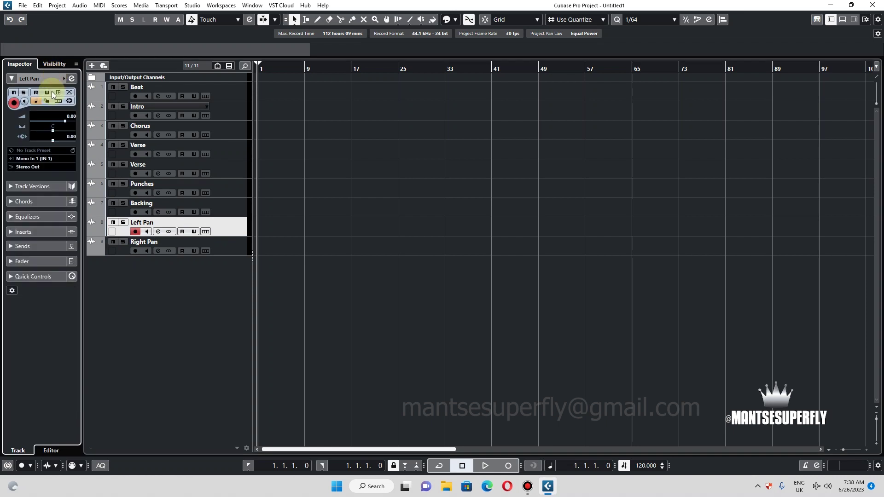
mouse_move(47, 132)
left_mouse_down()
mouse_move(31, 141)
mouse_move(56, 128)
left_mouse_up()
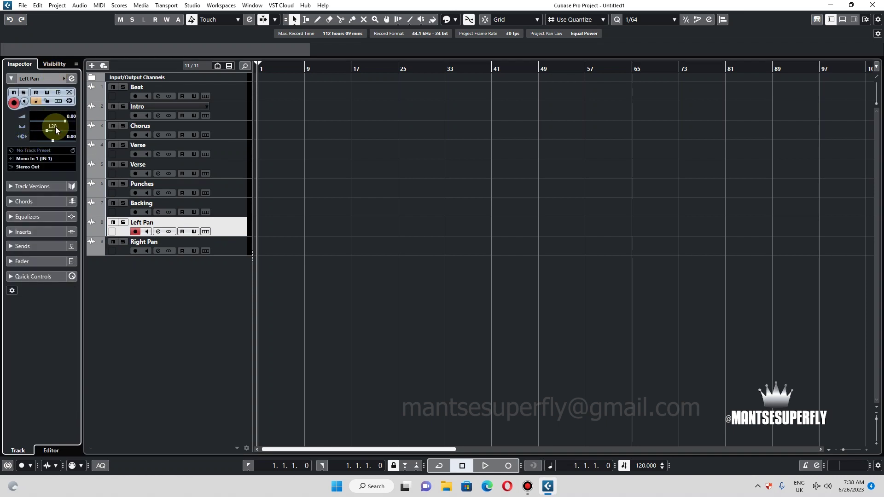
left_click(29, 262)
left_click_drag(27, 229, 32, 234)
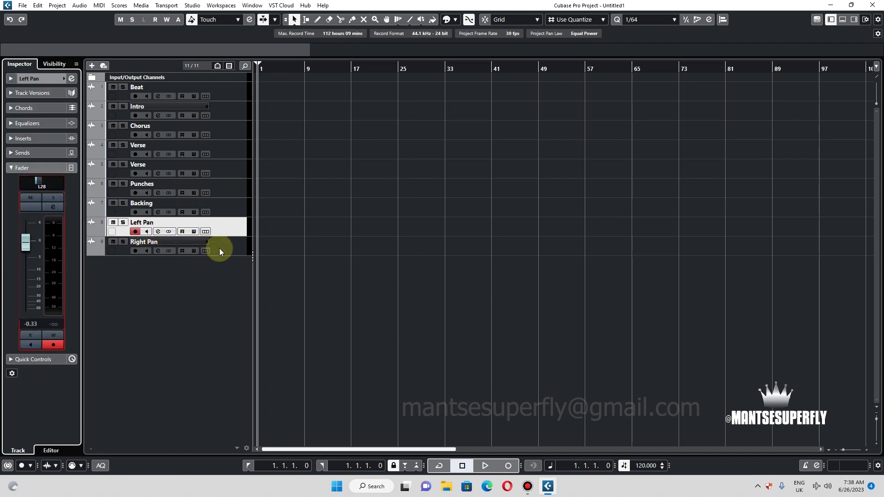
Step: Pan the Right Pan track towards the right, about R19, and lower its fader to about -0.44
left_click(233, 249)
left_click_drag(42, 184, 51, 184)
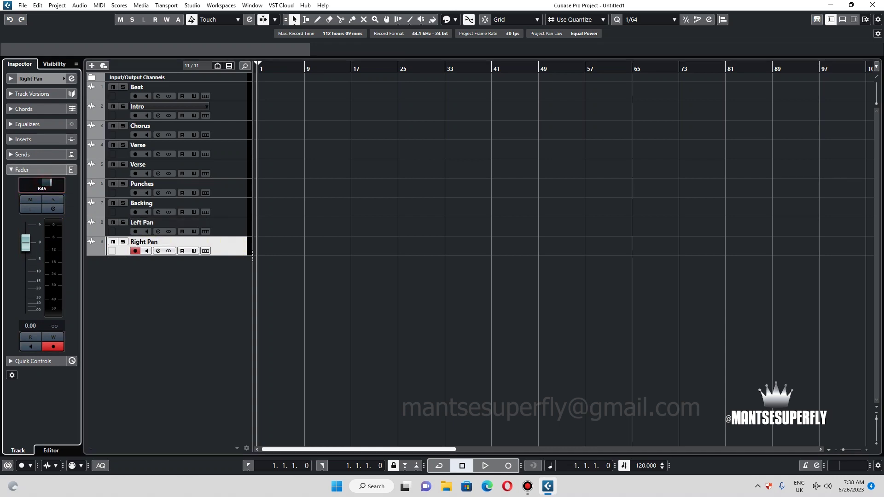
left_click_drag(32, 228, 35, 245)
left_click(46, 170)
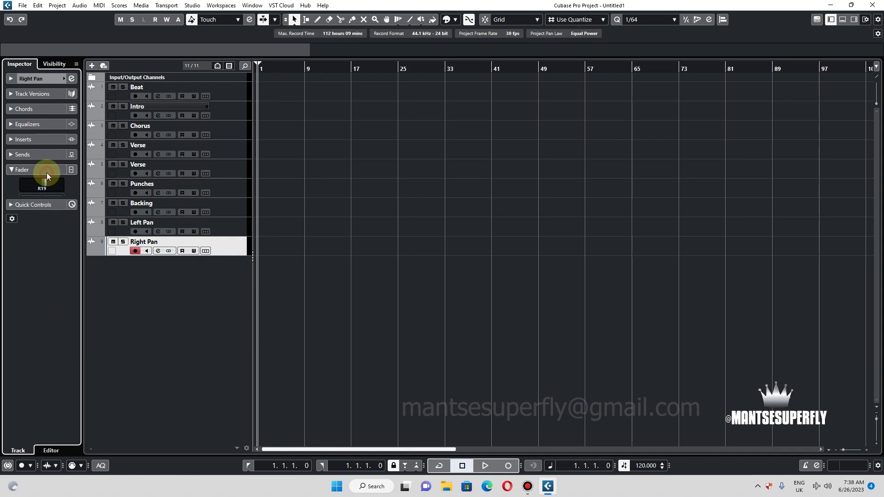
left_click(34, 78)
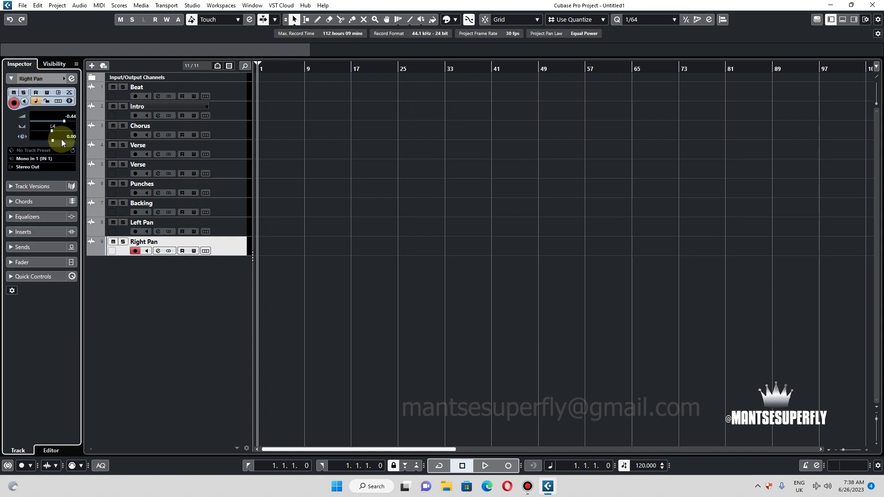
Step: Import the audio file Behind These Walls Instrumentals from the Music folder onto the Beat track, keeping the default import options
left_click(226, 89)
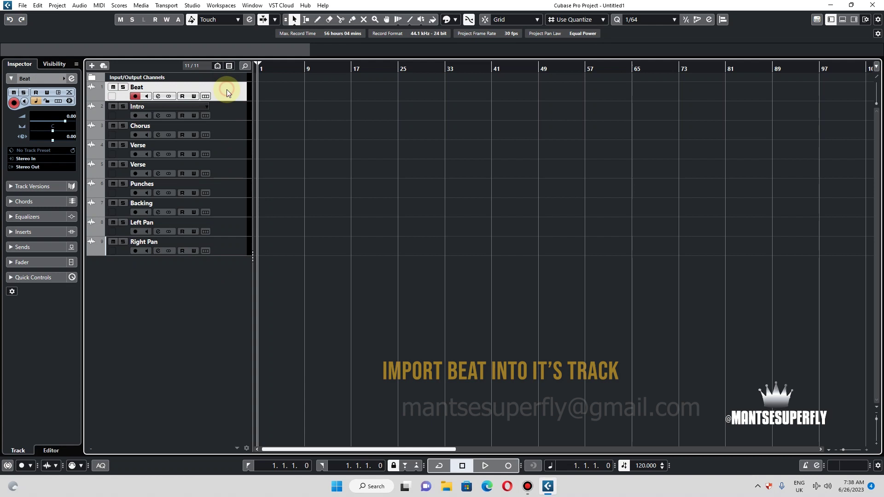
left_click(22, 5)
mouse_move(51, 138)
left_click(180, 137)
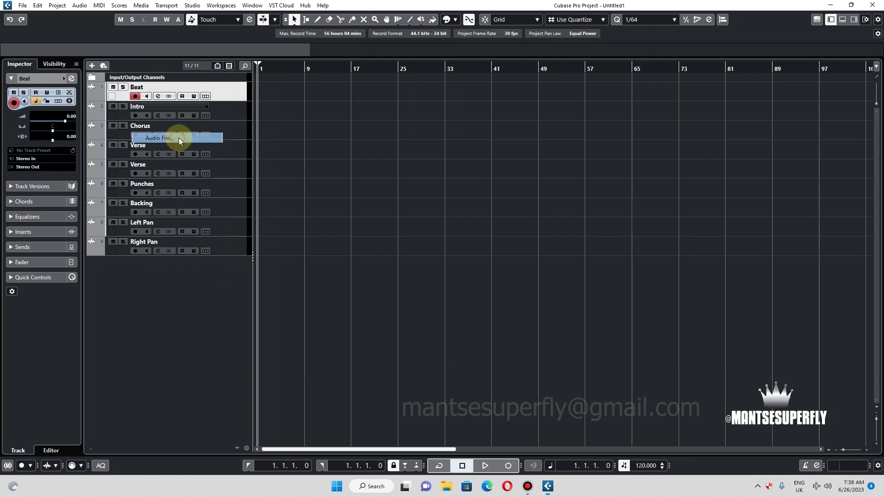
left_click(40, 127)
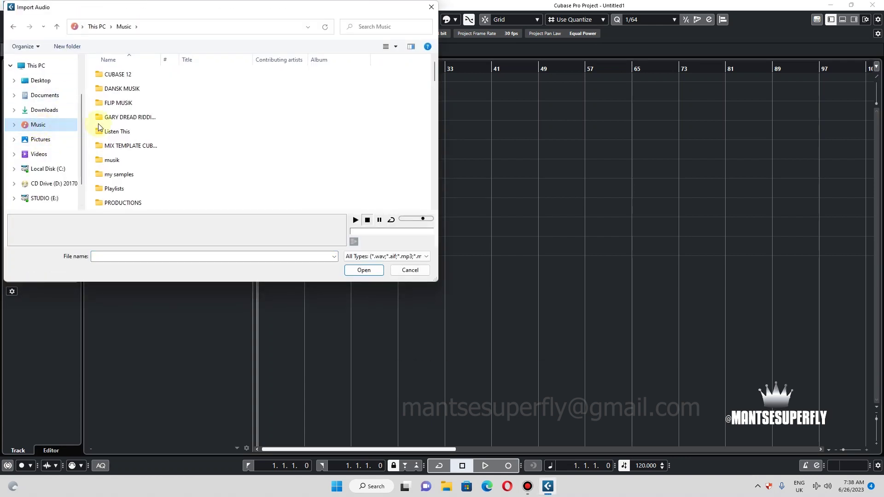
scroll(152, 140, "down", 4)
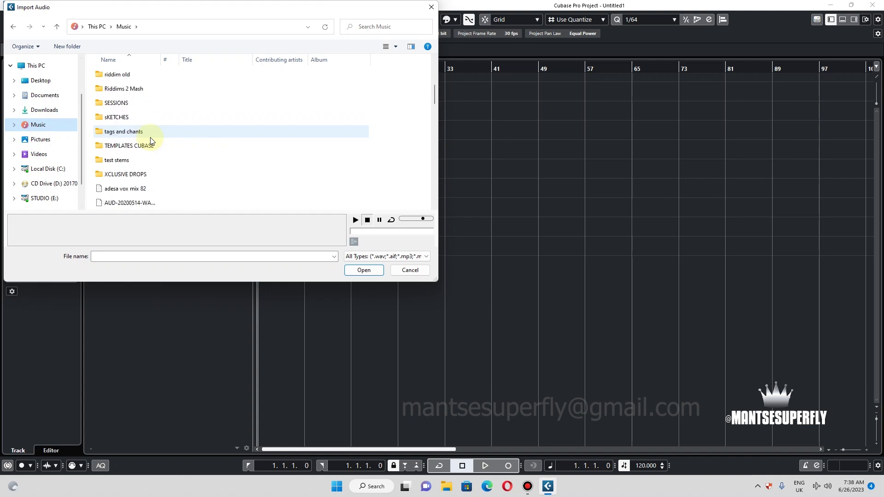
double_click(118, 89)
double_click(122, 74)
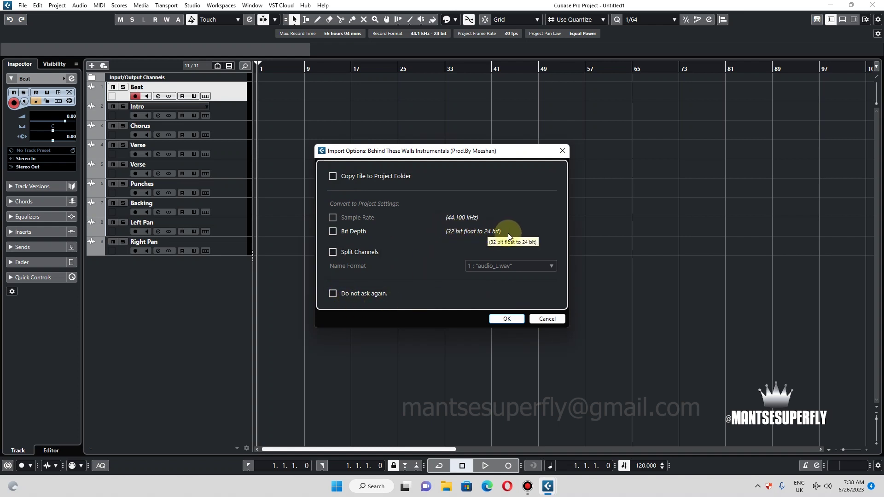
left_click(507, 318)
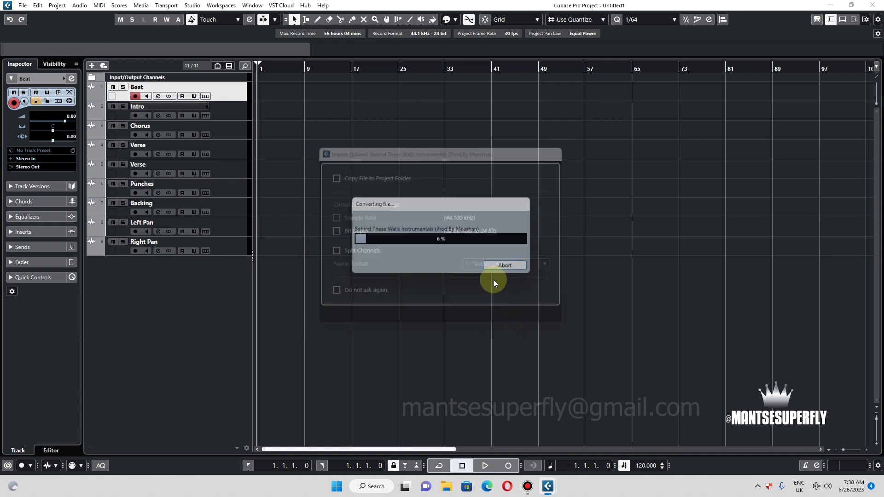
Step: Set the project tempo to 98 BPM
left_click(646, 466)
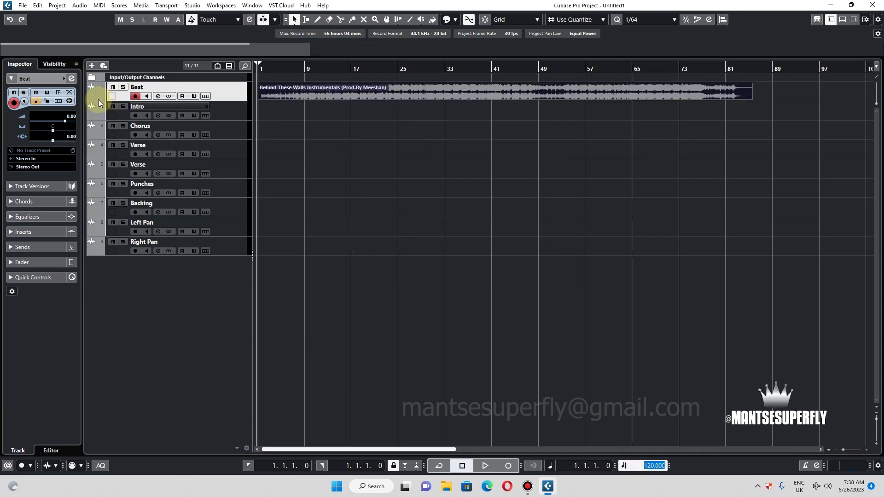
type("1")
key("Return")
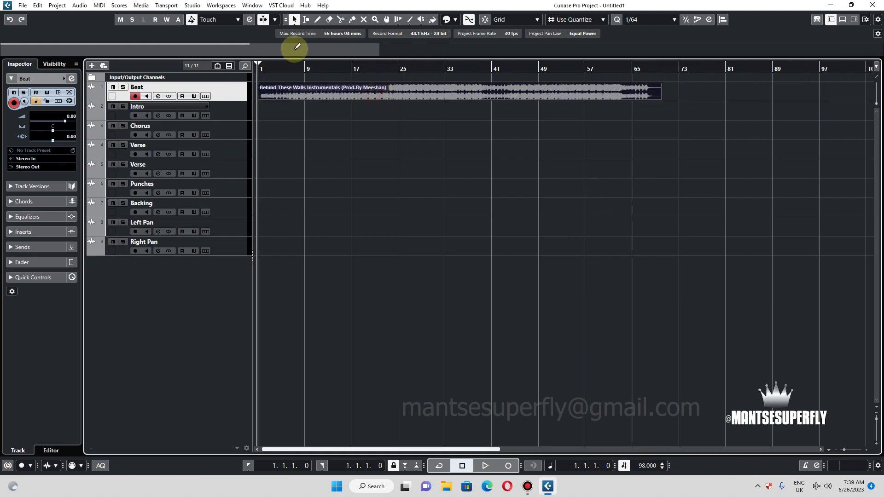
Step: Set the cycle range from bar 1 to about bar 70, spanning the whole beat, and turn cycling on
left_click_drag(256, 66, 665, 113)
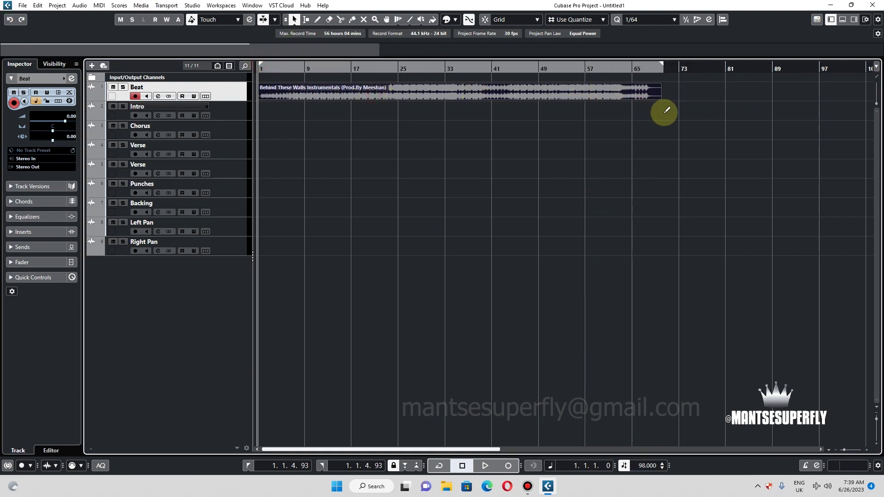
left_click(665, 112)
left_click(258, 68)
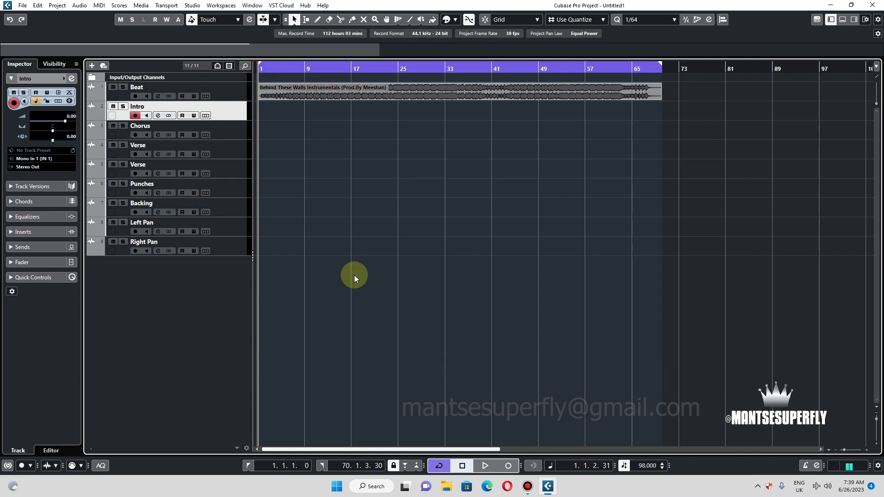
Step: Record a take about three bars long on the Intro track, starting near bar 1
left_click(510, 466)
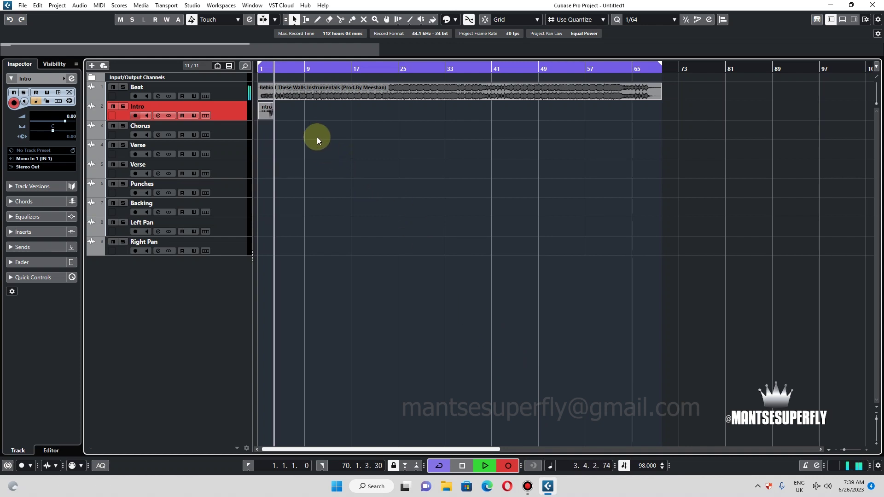
key("space")
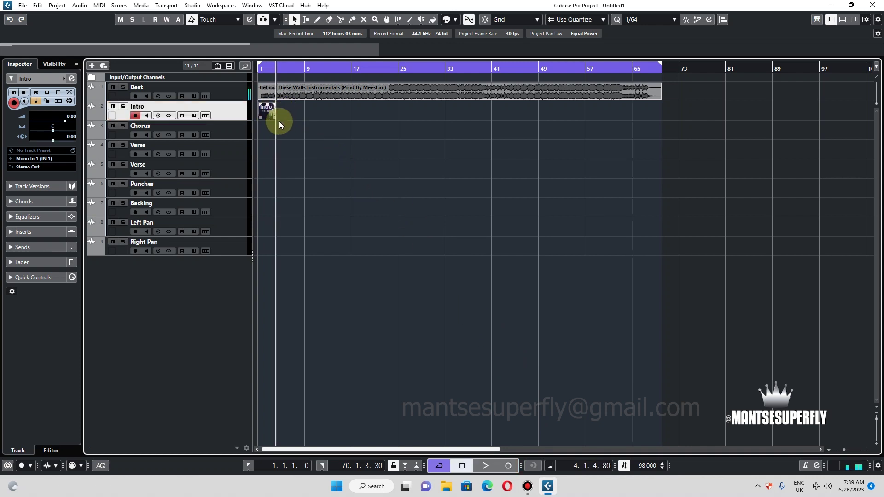
Step: Set the left and right locators to the start and end of the recorded Intro take
key("h")
key("h")
key("h")
left_click(293, 66)
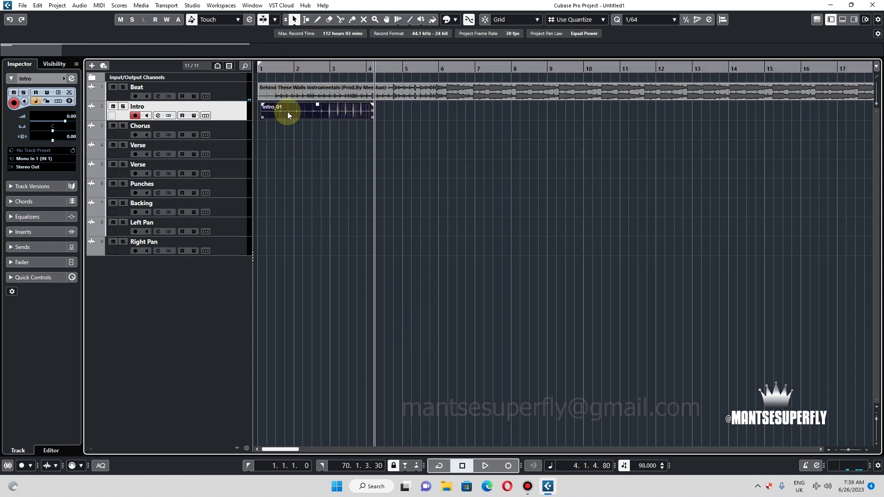
key("p")
left_click(311, 93)
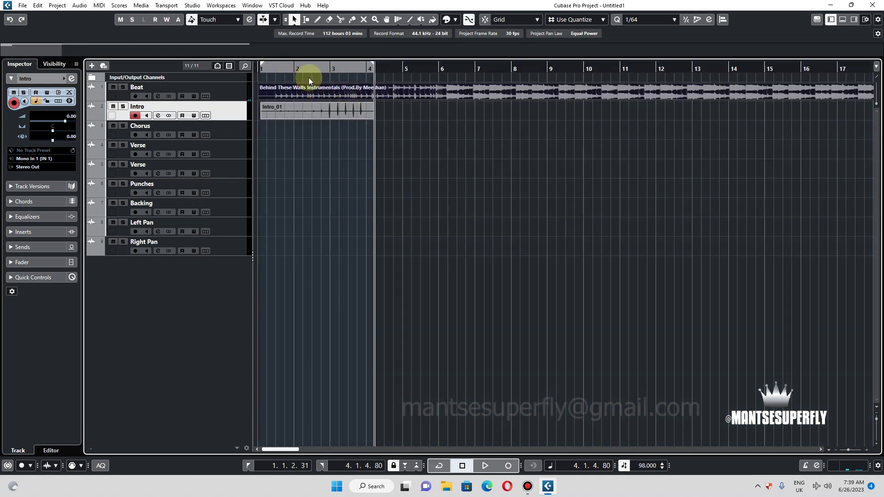
Step: Turn on cycle playback and listen to the Intro take looping with the beat
key("space")
left_click(262, 68)
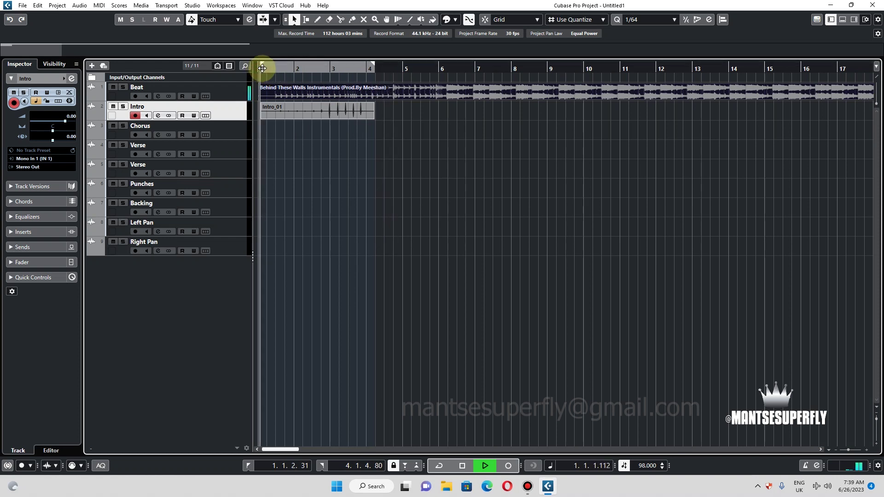
left_click(439, 467)
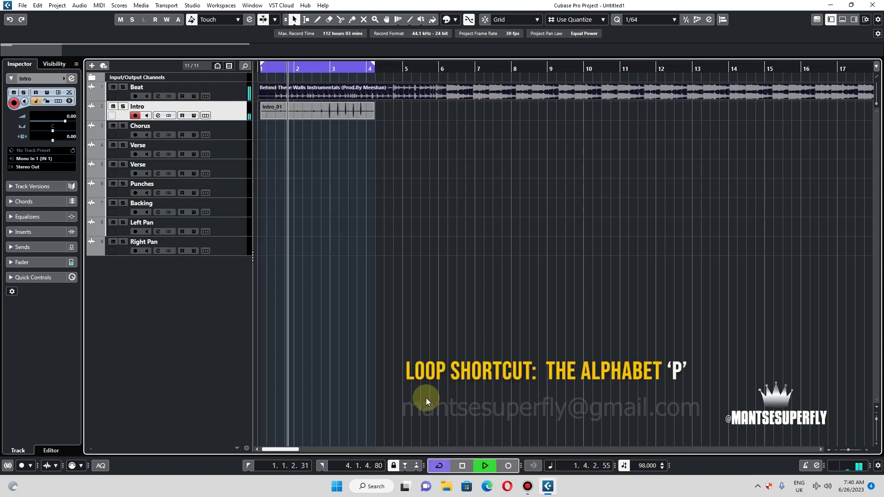
left_click(114, 87)
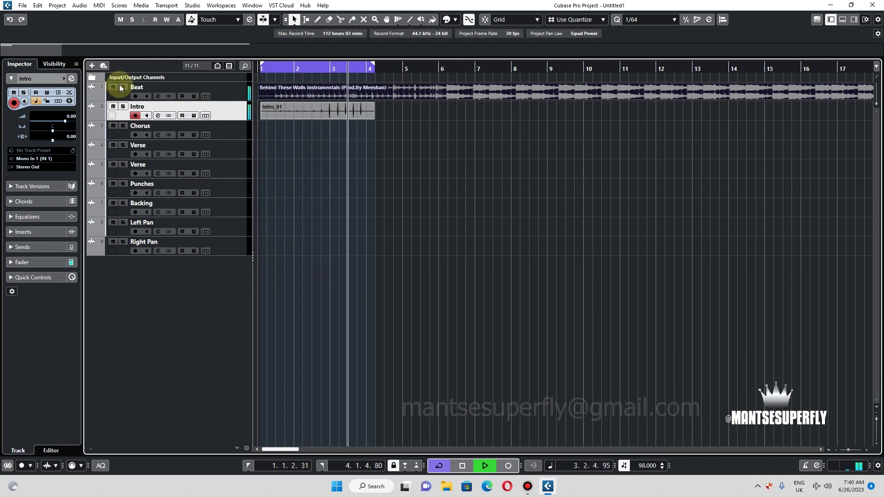
Step: Save the project as Tutorial Recording in the Recording Tutorial folder
left_click(22, 6)
left_click(48, 71)
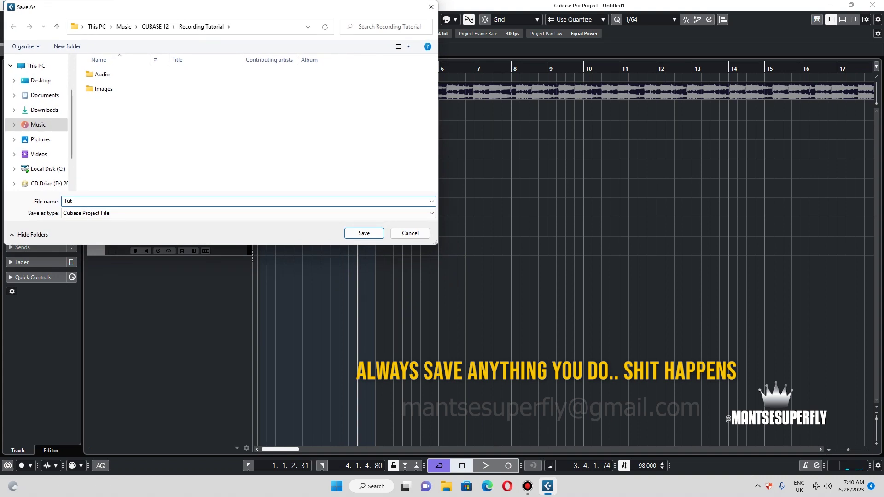
type("orial Recording")
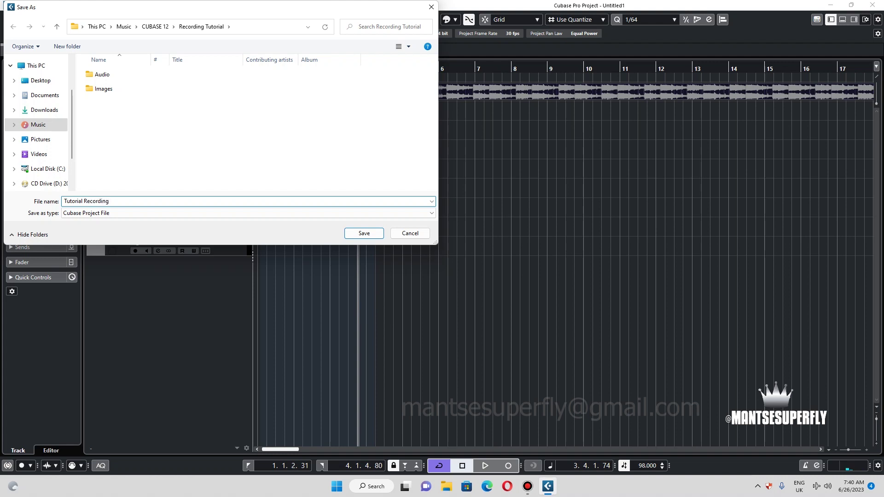
key("Return")
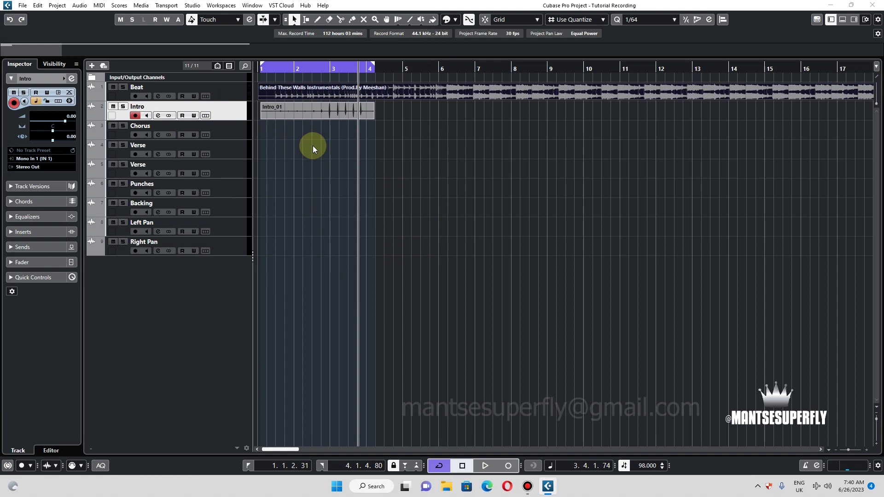
Step: Select the Chorus, Intro and first Verse tracks in turn to check which one is record-enabled
left_click(232, 134)
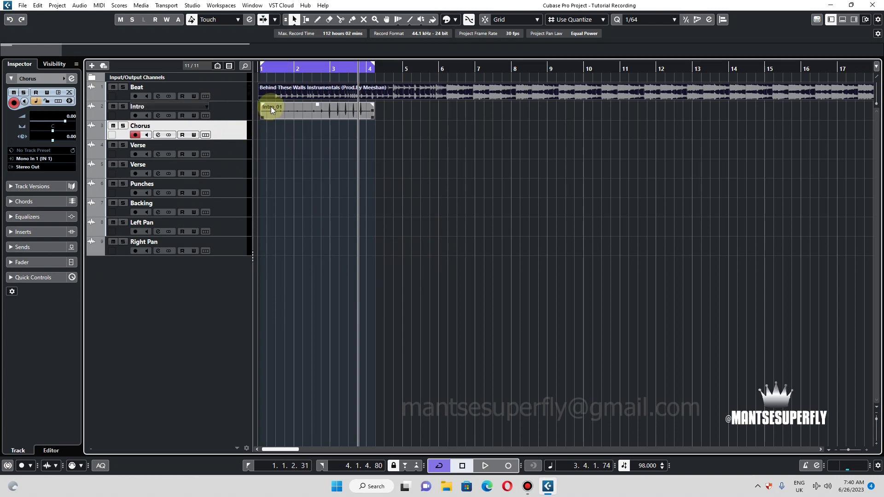
left_click(222, 107)
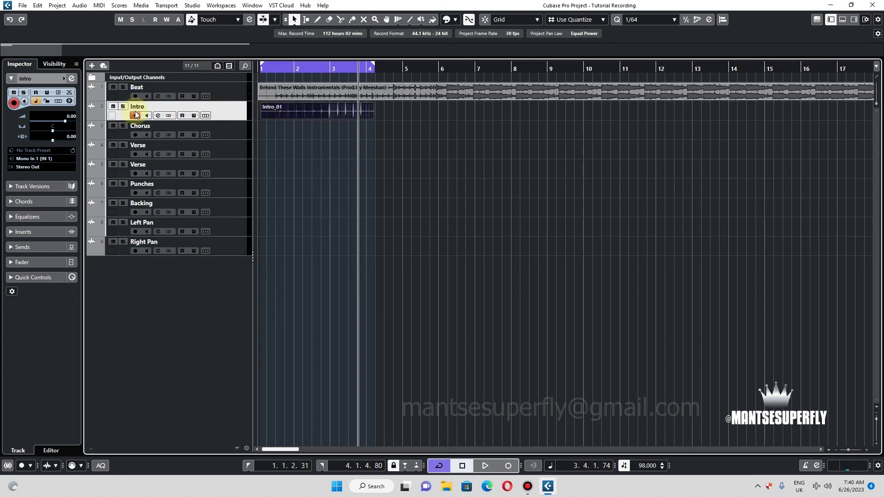
left_click(208, 131)
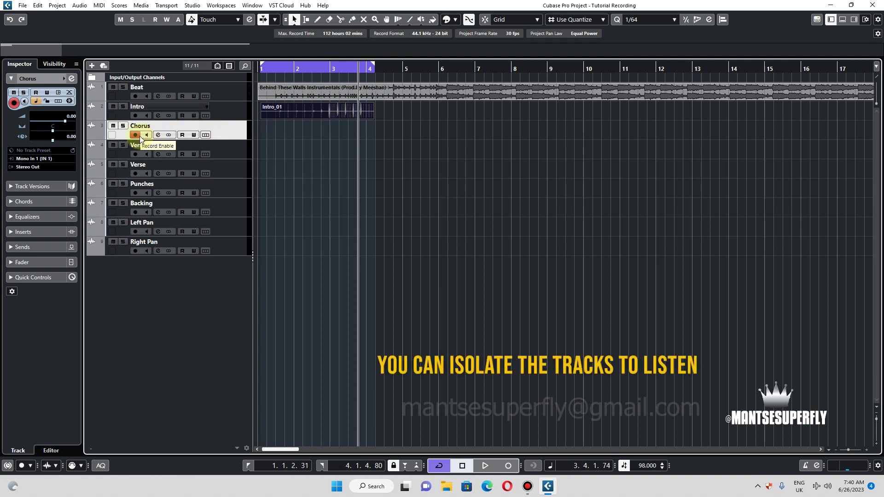
left_click(203, 144)
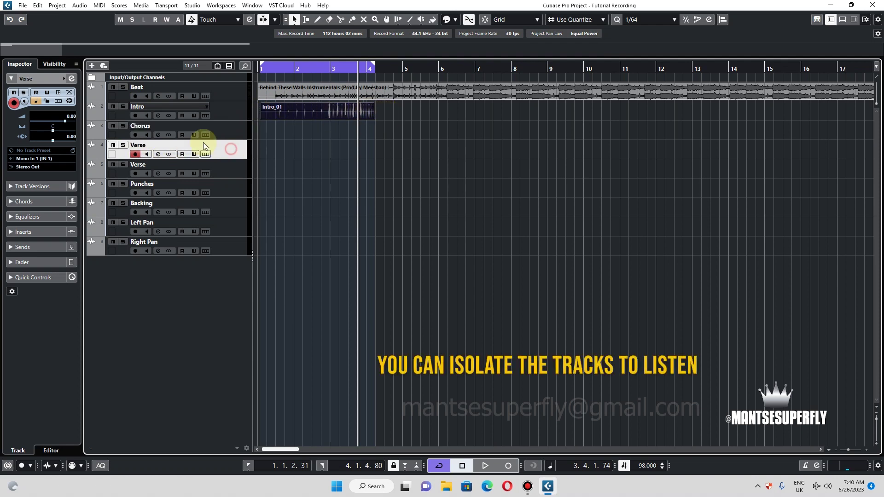
Step: Solo the first Verse track to isolate it from the others, and switch the solo off again
left_click(123, 145)
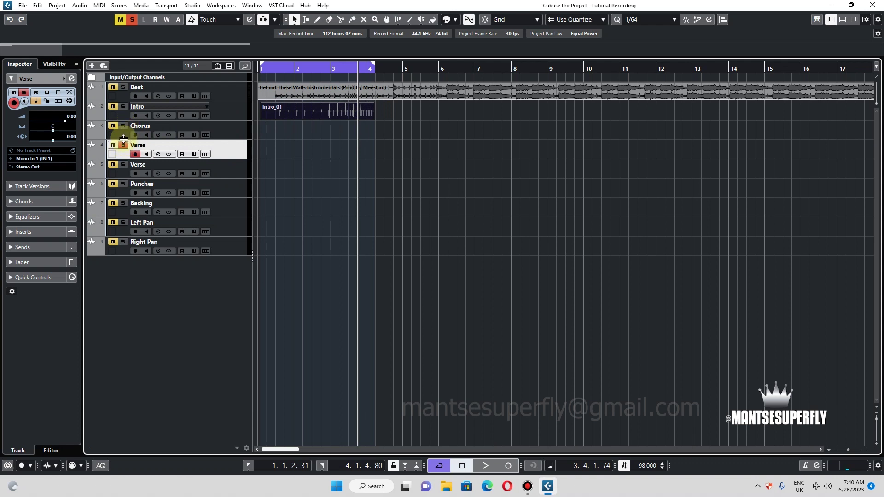
left_click(127, 129)
left_click(125, 144)
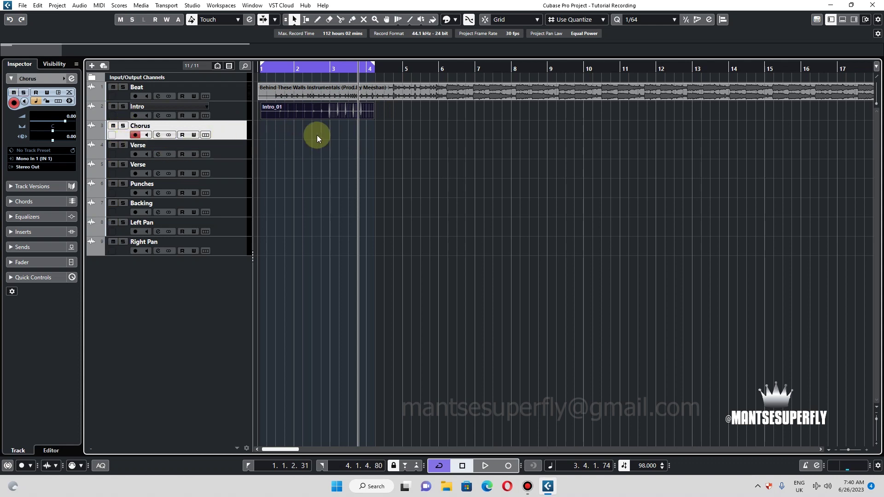
Step: Select the two Verse, Punches, Backing and Left Pan tracks in turn to check which one is record-enabled
left_click(238, 148)
left_click(234, 168)
left_click(232, 187)
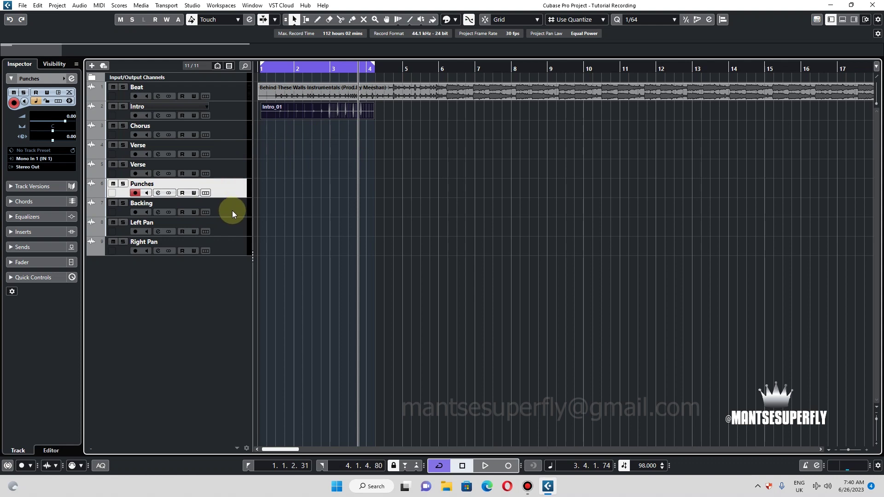
left_click(231, 212)
left_click(230, 231)
Step: Reorder the track list so the Chorus track sits below the two Verse tracks
left_click_drag(233, 171, 236, 153)
left_click(289, 176)
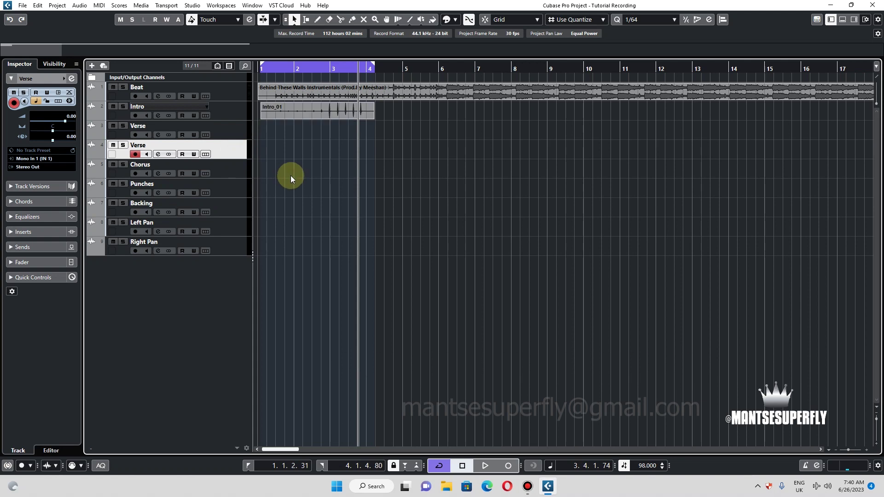
Step: Zoom the timeline horizontally out and in around the Intro recording to examine it at different scales
left_click(317, 112)
key("h")
key("h")
key("h")
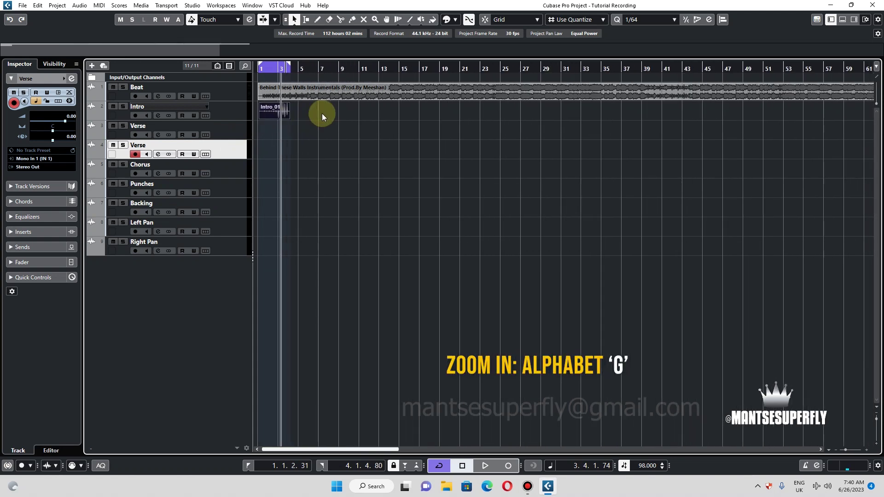
key("g")
key("g")
key("g")
key("g")
key("g")
key("g")
key("g")
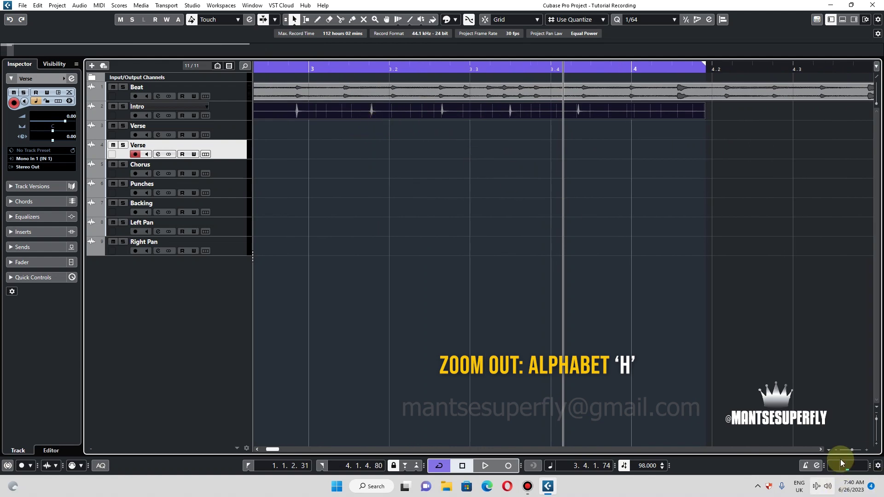
key("h")
key("h")
key("h")
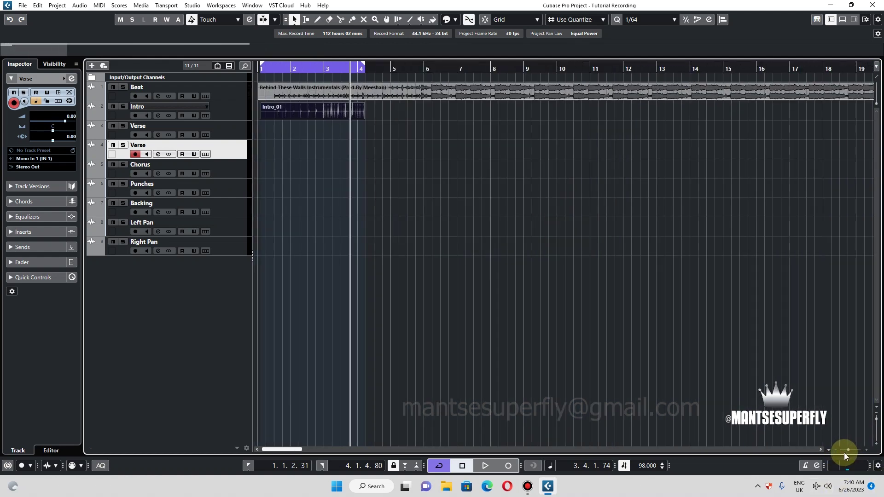
scroll(847, 454, "up", 2)
scroll(847, 454, "down", 3)
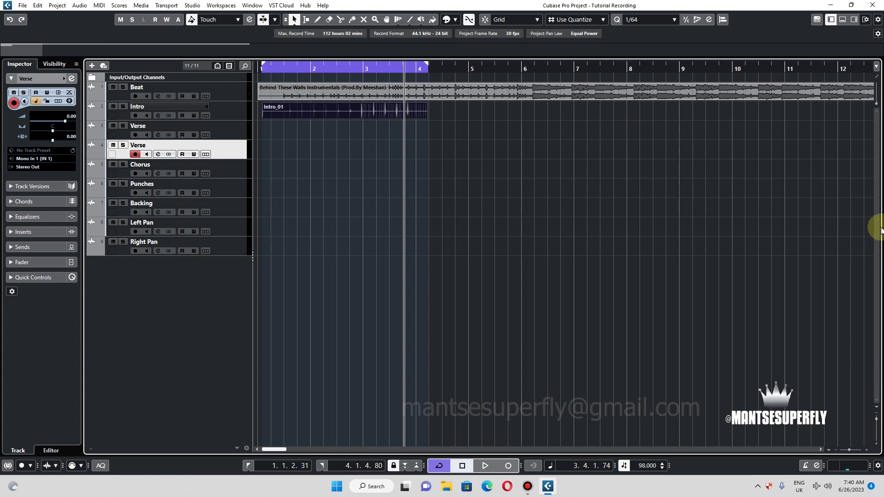
Step: Increase the height of all tracks and make the Intro track slightly taller than the others
mouse_move(877, 104)
left_mouse_down()
mouse_move(878, 89)
mouse_move(875, 105)
left_mouse_up()
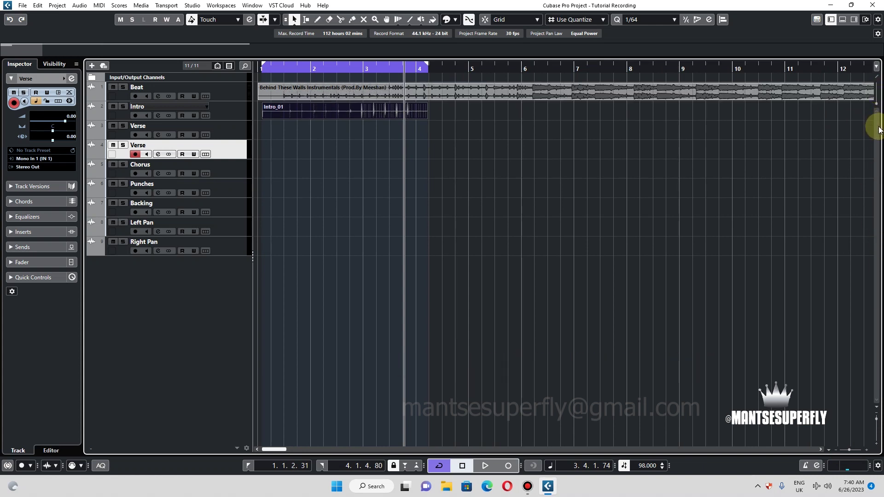
mouse_move(879, 414)
left_mouse_down()
mouse_move(880, 431)
mouse_move(878, 417)
left_mouse_up()
left_click(235, 129)
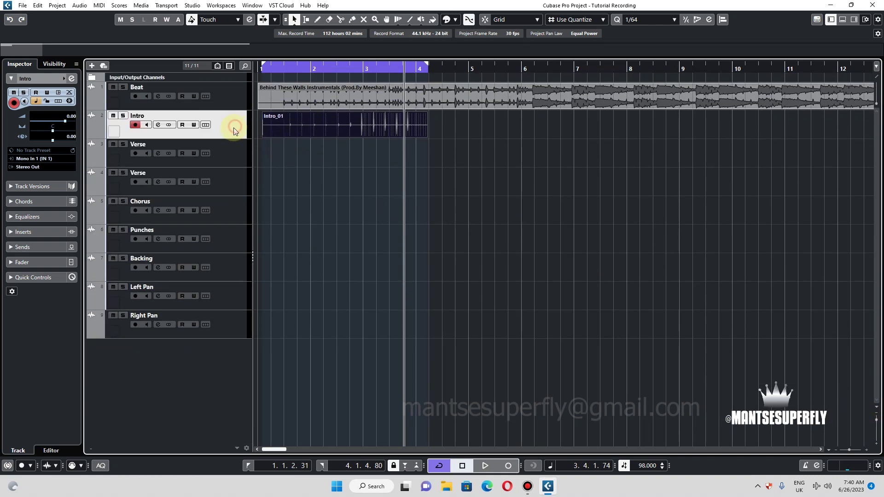
left_click_drag(235, 139, 247, 154)
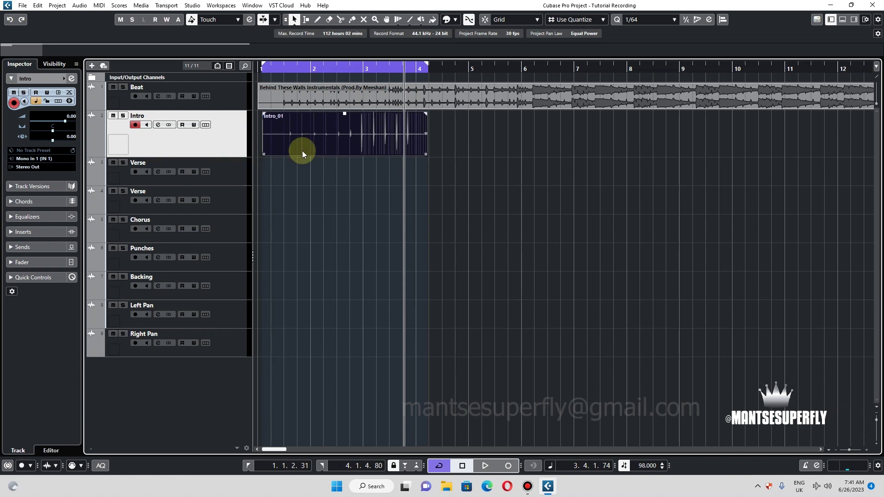
left_click_drag(229, 155, 231, 146)
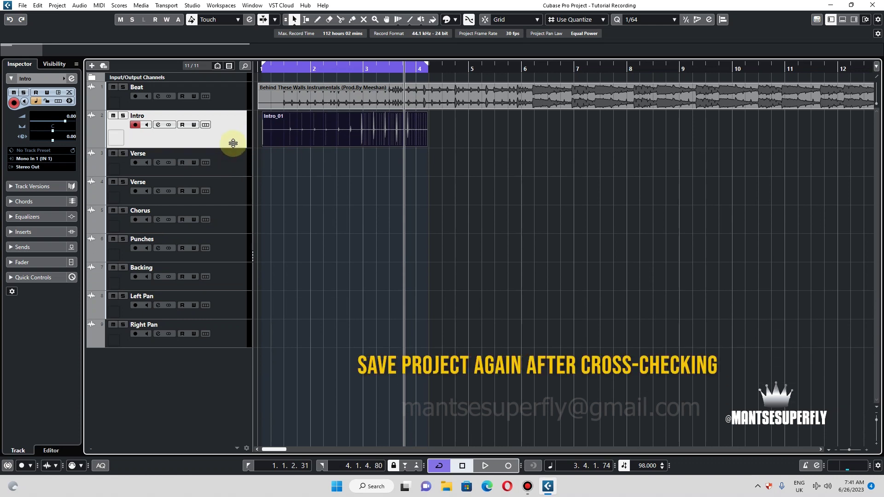
Step: Deselect the Intro recording and open the tool palette over the empty arrangement area to examine the editing tools
left_click(492, 154)
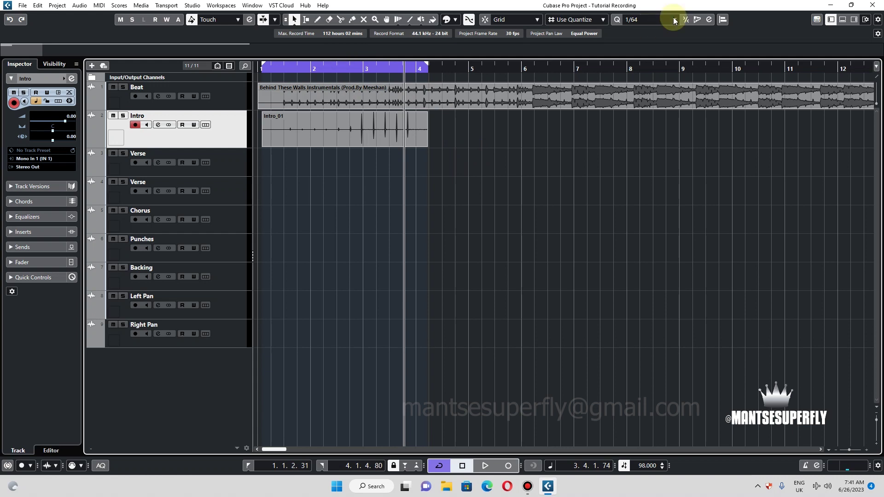
right_click(454, 229)
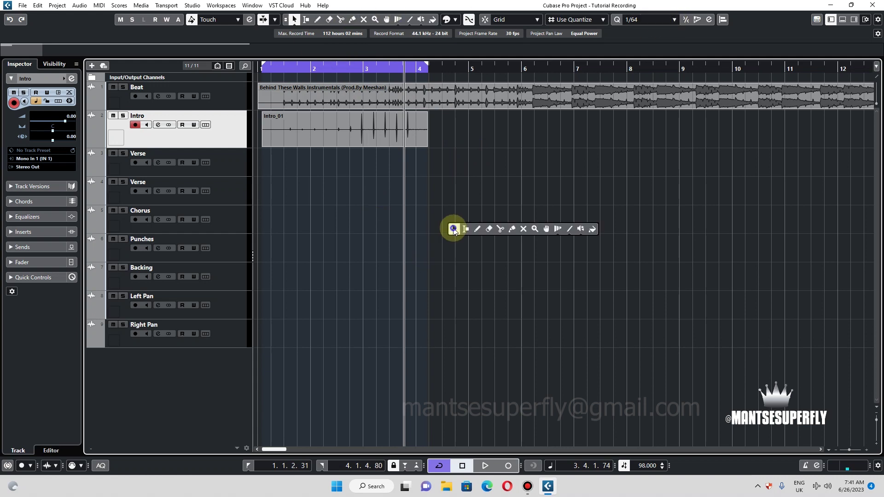
Step: Close the project and reopen Tutorial Recording from the recent projects
left_click(873, 6)
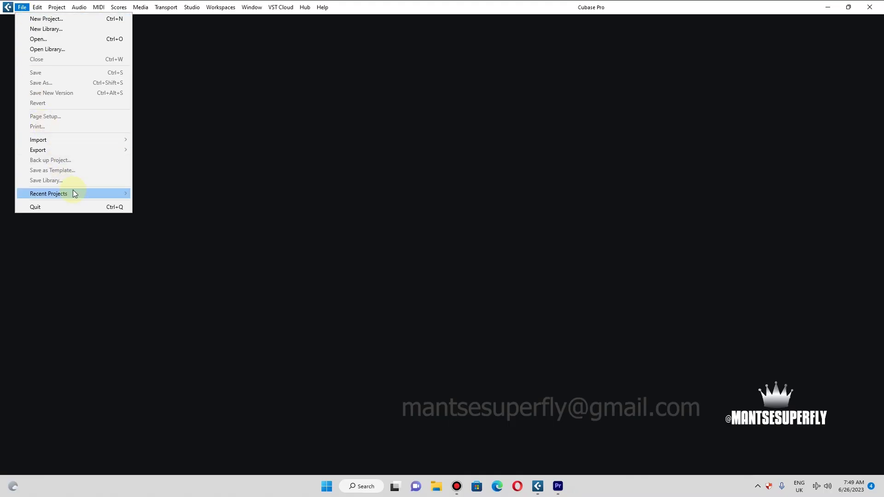
mouse_move(73, 193)
left_click(206, 194)
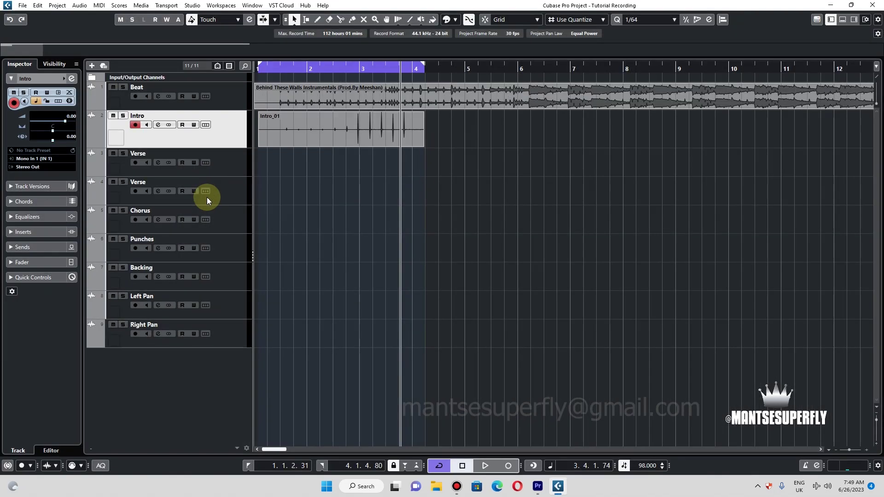
Step: Save the project as a template named Recording Template
left_click(17, 9)
left_click(71, 168)
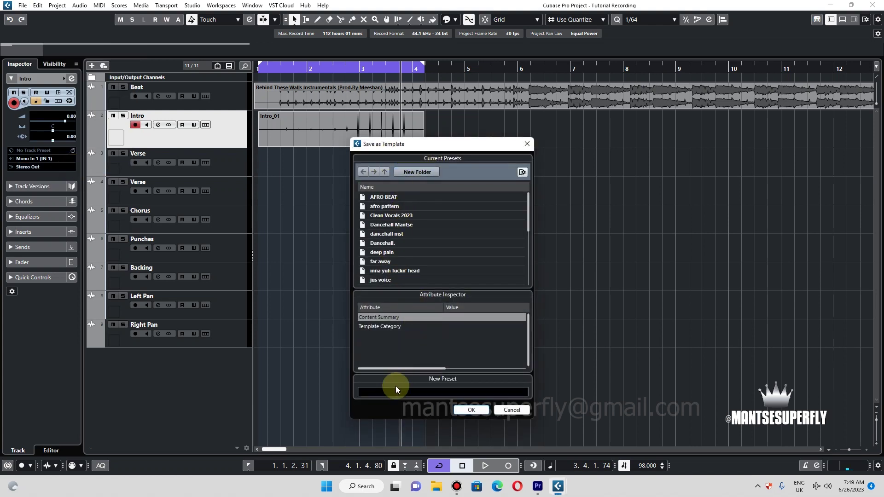
left_click(388, 392)
type("Recording Template")
left_click(471, 411)
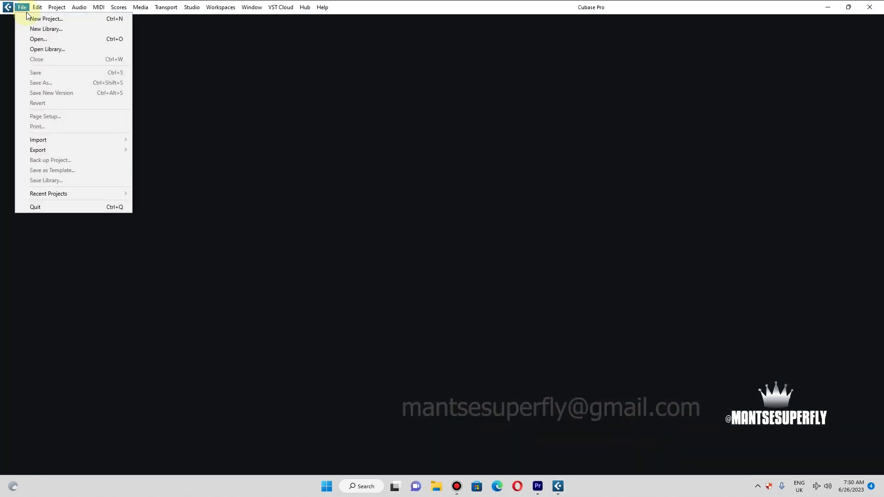
Step: Start a new project and choose Recording Template from the additional project templates
left_click(45, 21)
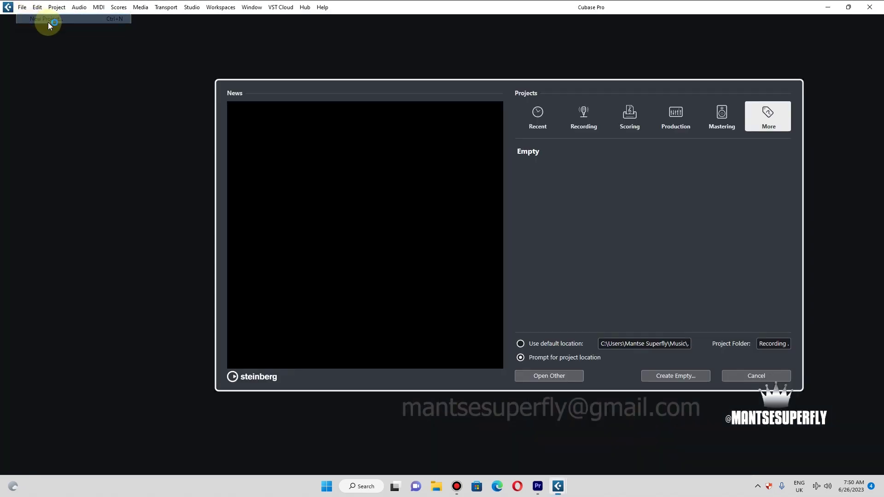
left_click(767, 125)
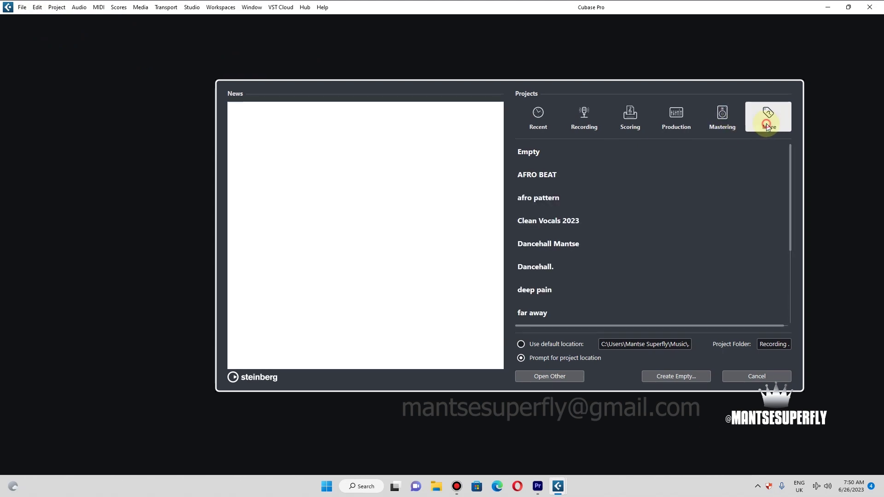
scroll(585, 211, "down", 3)
left_click(549, 266)
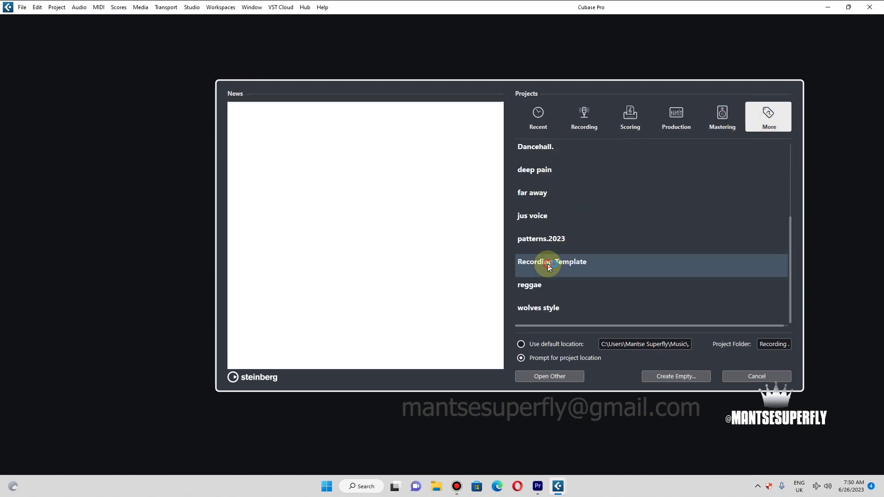
Step: Open and leave the default location chooser, and enter hshshshsss as the project folder name
left_click(684, 345)
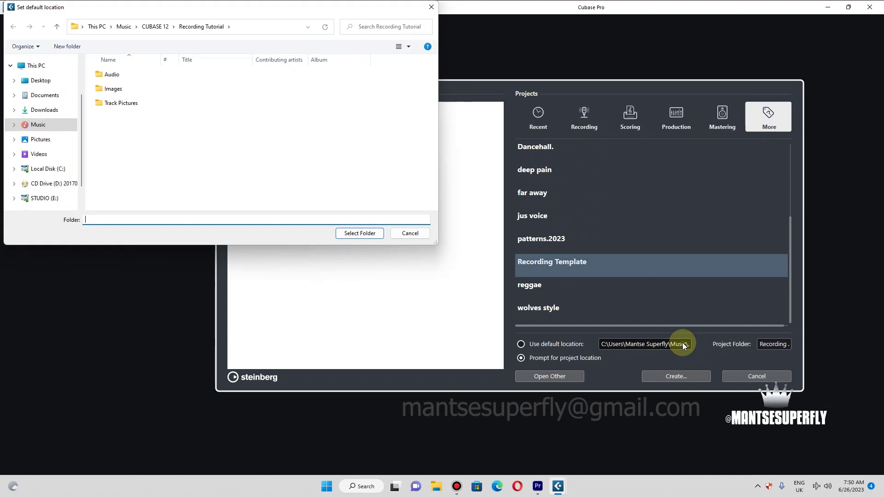
left_click(384, 240)
left_click(771, 343)
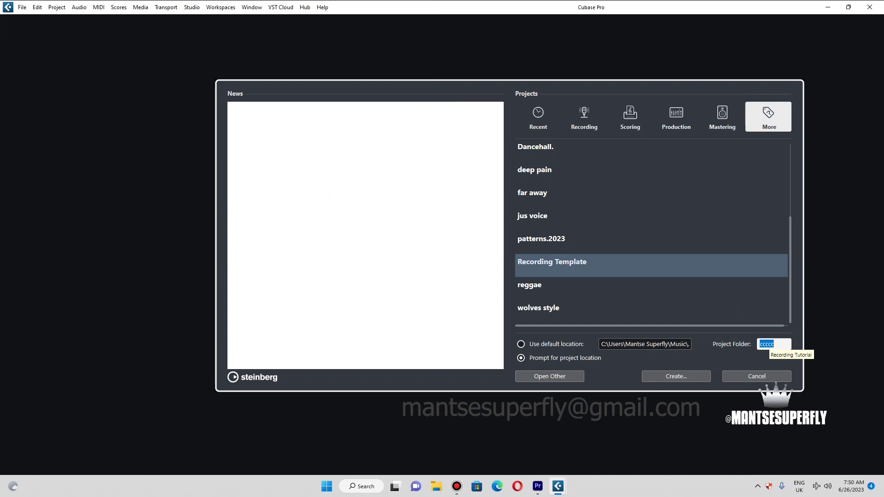
type("hshshshsss")
Step: Create the project from the template in a new folder named tttttt inside the SESSIONS folder in Music
left_click(659, 376)
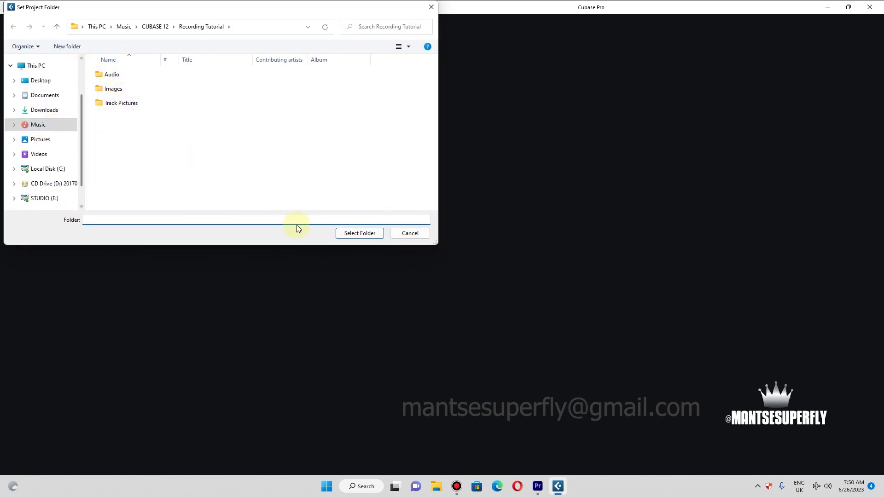
left_click(41, 125)
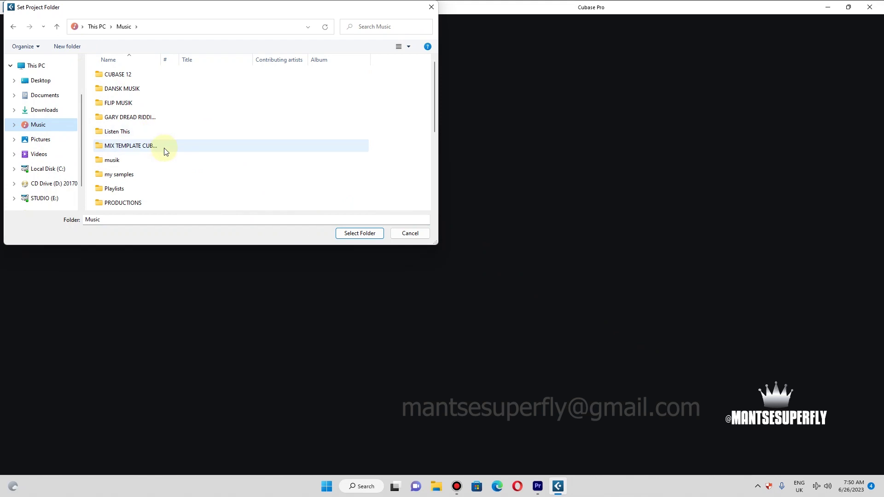
scroll(300, 169, "down", 2)
left_click(126, 191)
double_click(125, 191)
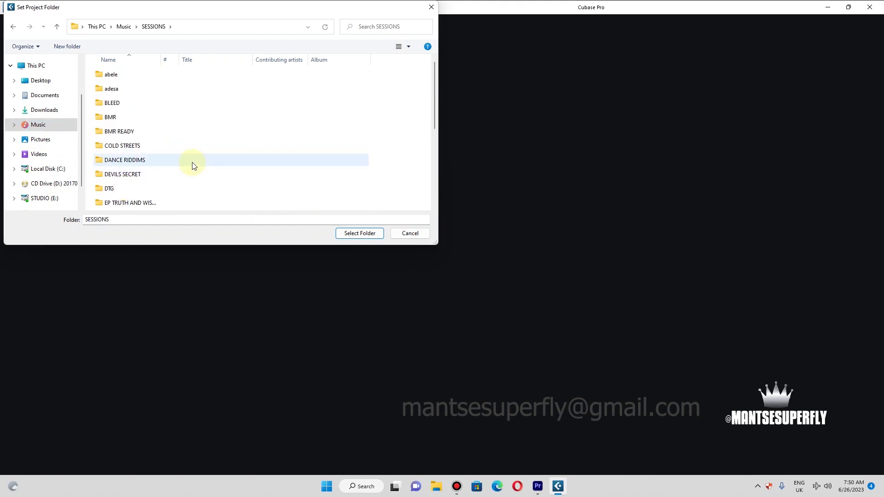
right_click(303, 154)
mouse_move(367, 251)
left_click(431, 252)
type("tttttt")
left_click(358, 235)
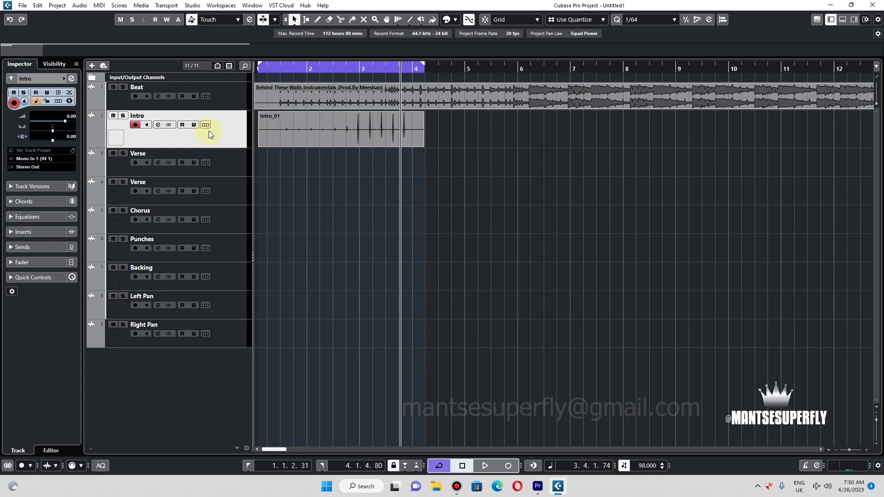
Step: Delete the Intro_01 recording and the old instrumental from the Intro and Beat tracks
left_click(300, 136)
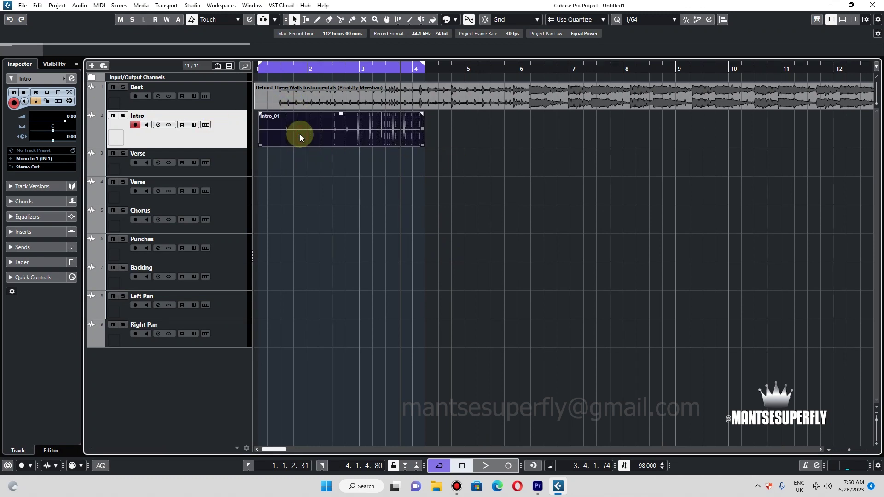
key("Delete")
left_click(305, 106)
key("Delete")
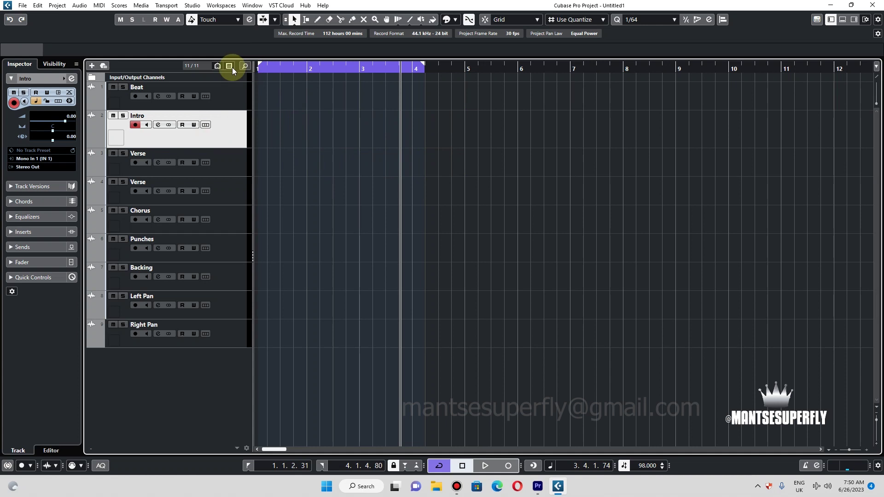
Step: Save the new project as mixing in the tttttt folder
left_click(24, 6)
left_click(52, 77)
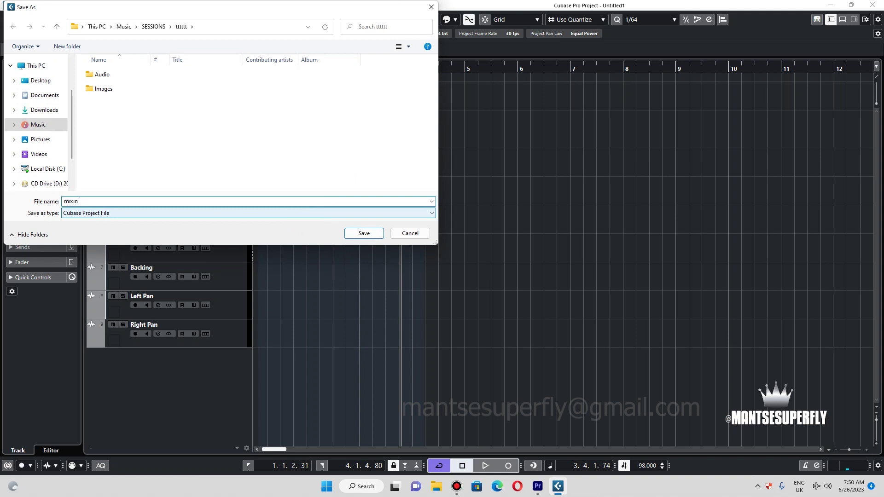
type("mixing")
key("Return")
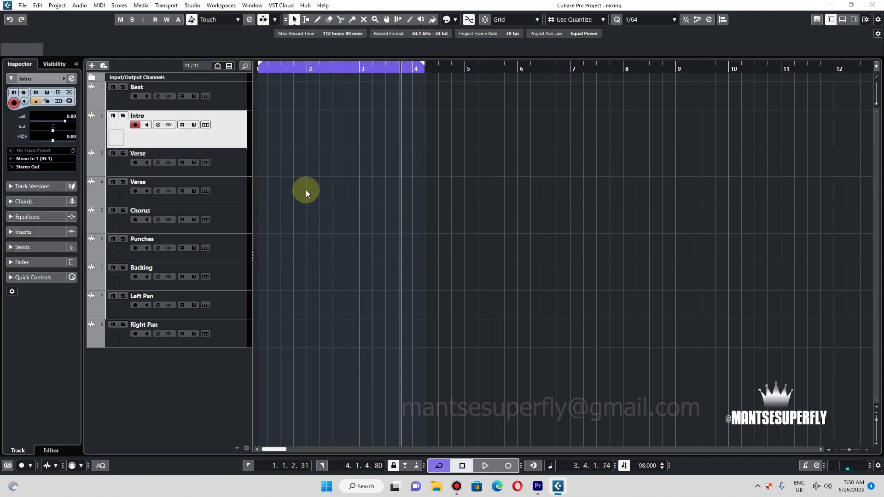
Step: Import the Gravity audio file onto the Beat track with the default import options and move it to the project start
left_click(23, 5)
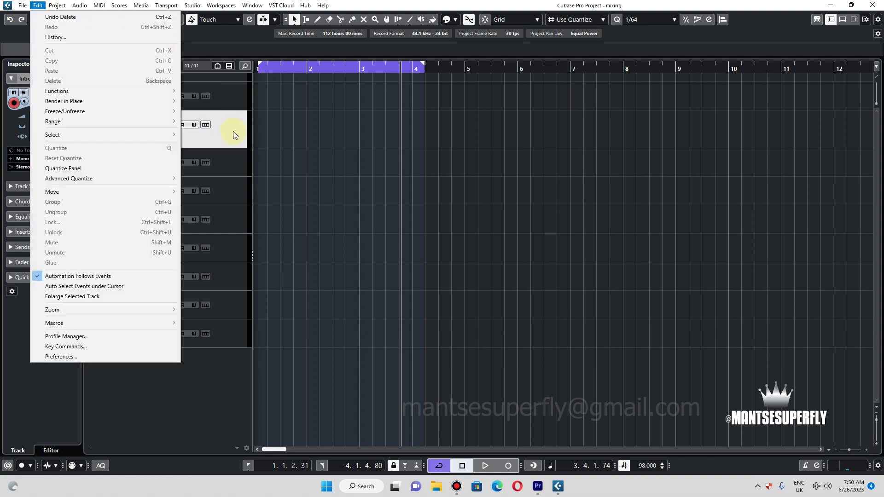
left_click(292, 114)
left_click(234, 96)
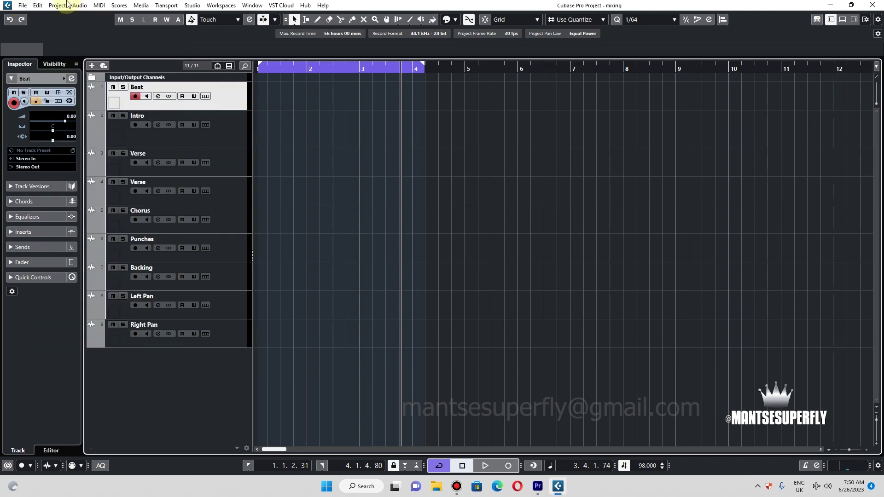
left_click(23, 6)
mouse_move(69, 136)
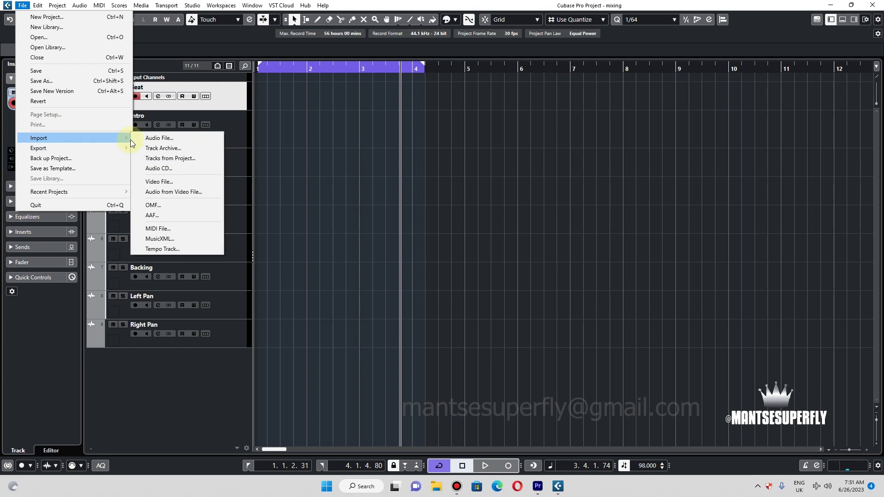
left_click(159, 139)
scroll(223, 112, "down", 1)
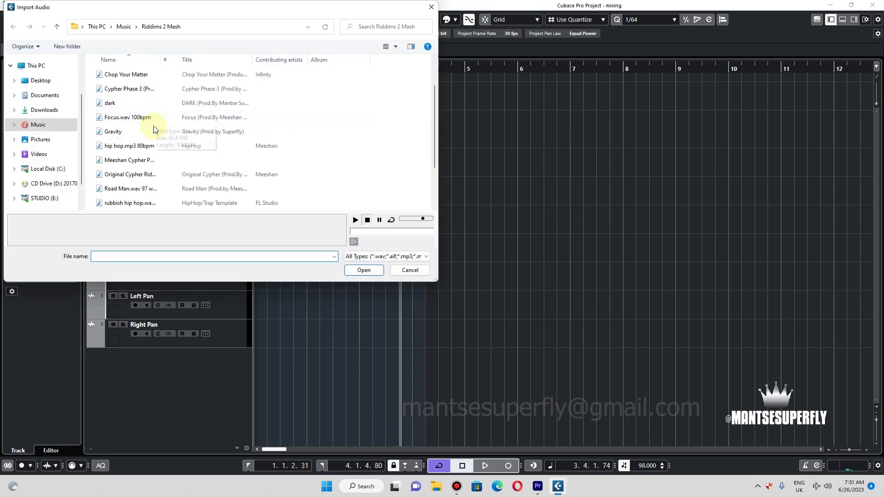
double_click(121, 133)
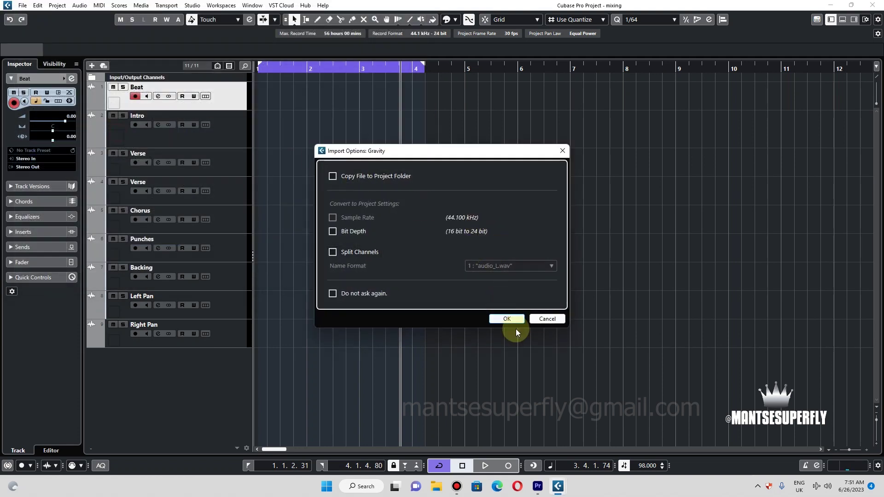
left_click(508, 318)
left_click_drag(444, 103, 284, 90)
Step: Record a short cycled take on the Intro track over the beat, and stop recording
left_click(220, 143)
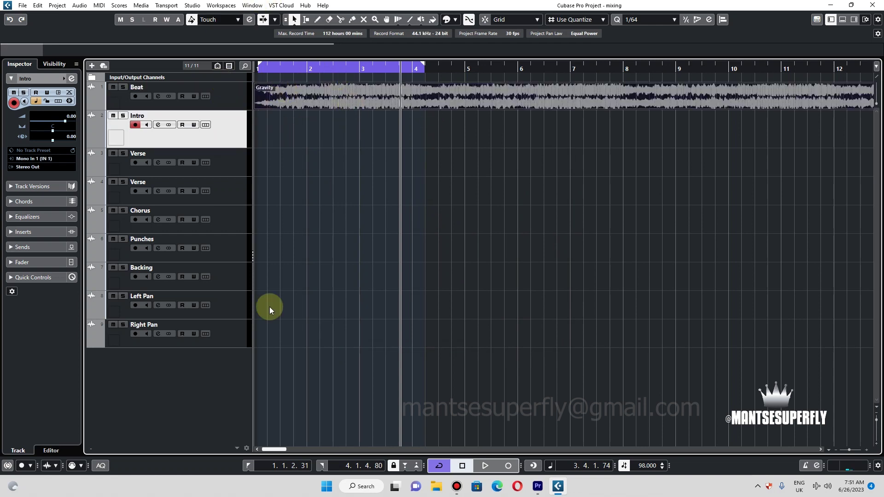
left_click(508, 466)
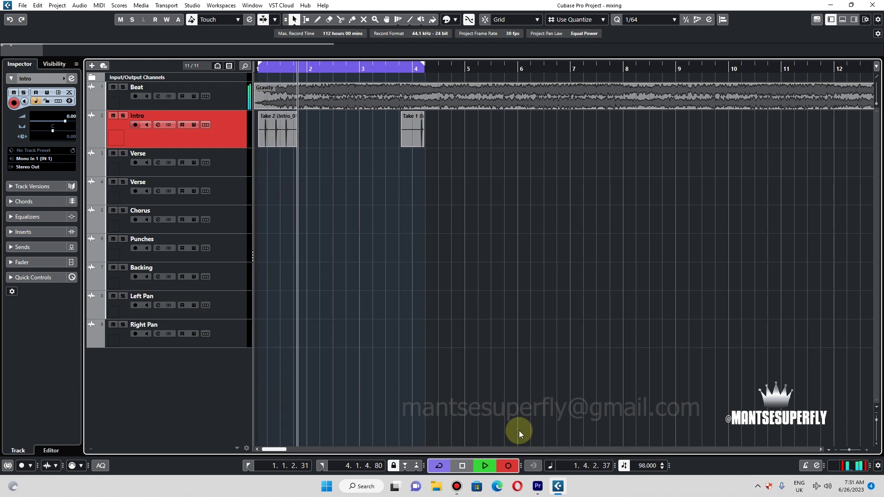
key("space")
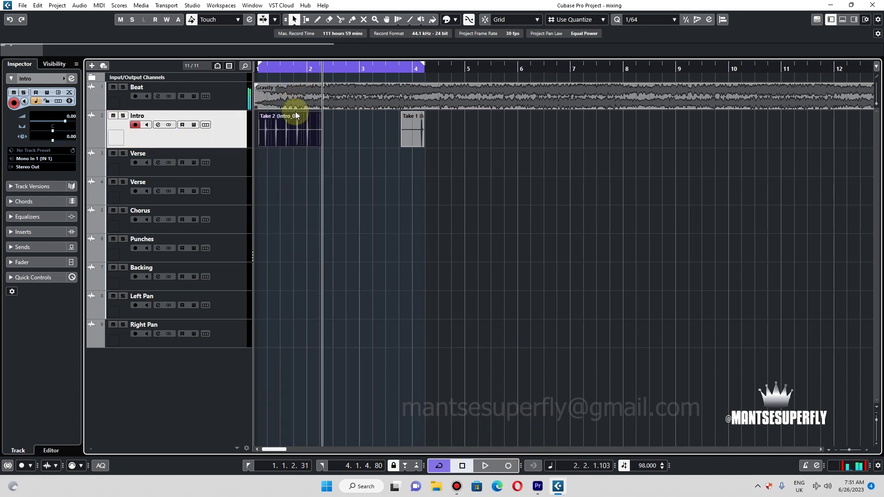